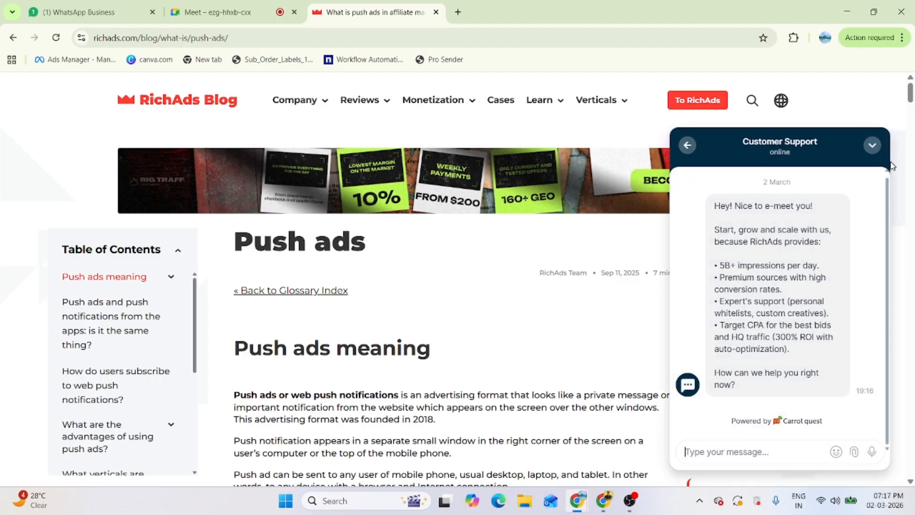
Step: Close the support chat, go from the blog to the RichAds home page and start signing up
left_click(873, 145)
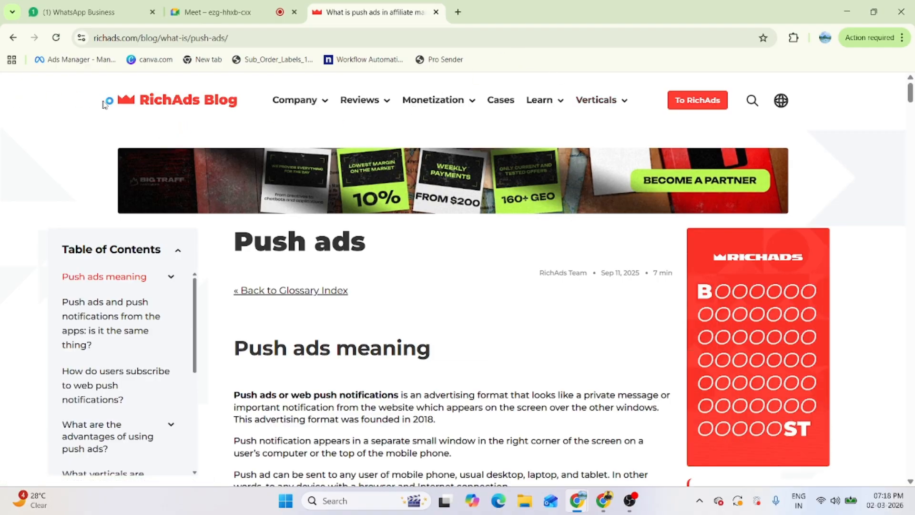
left_click(694, 104)
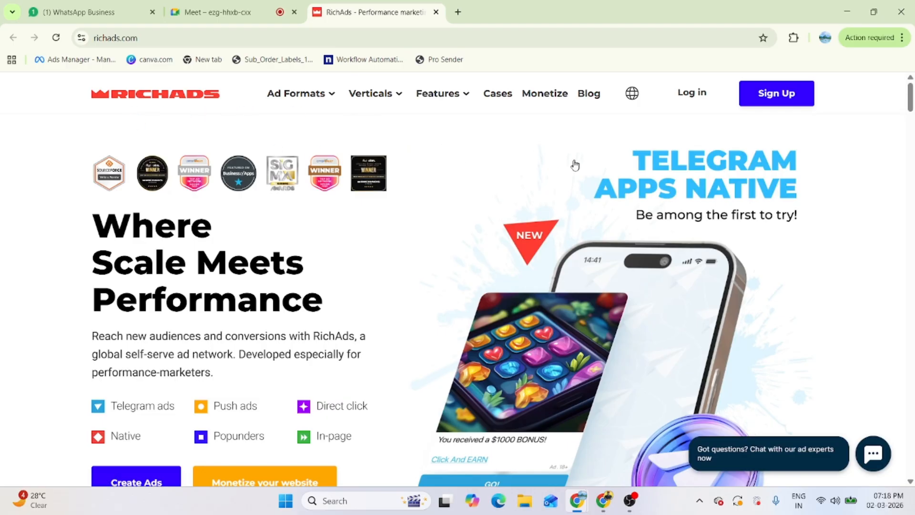
scroll(337, 365, "down", 1)
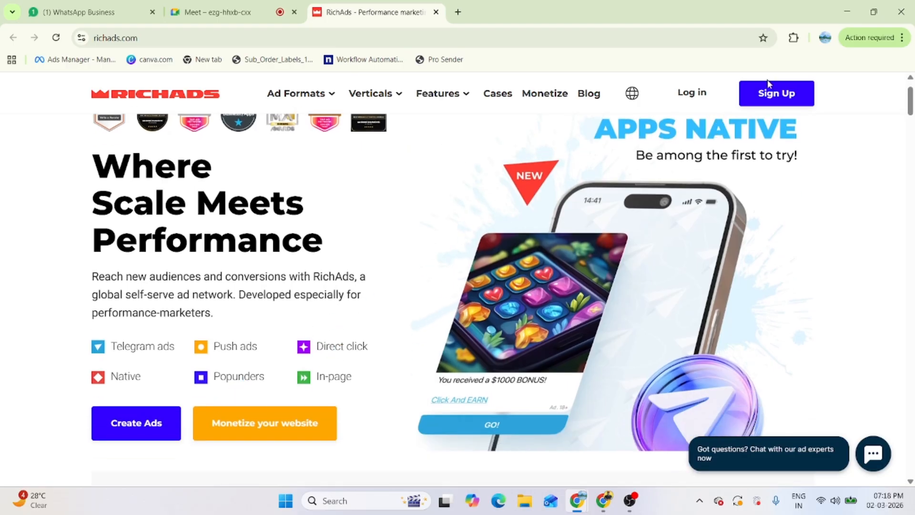
left_click(769, 93)
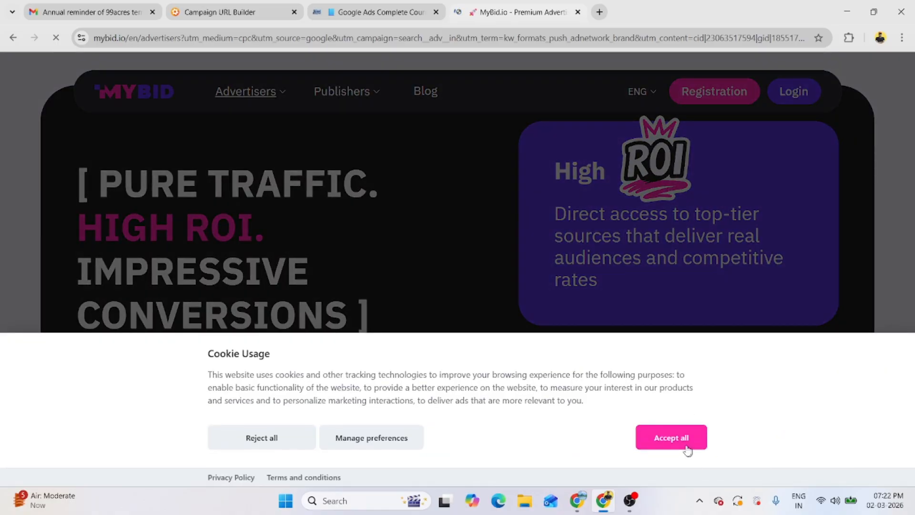
Step: Accept MyBid cookies and start advertiser registration, closing the old landing page tab
left_click(686, 445)
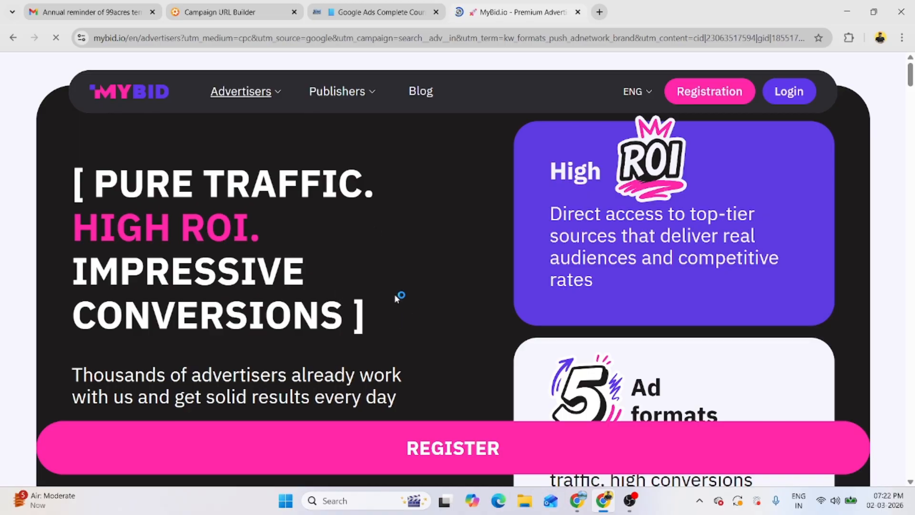
left_click(468, 452)
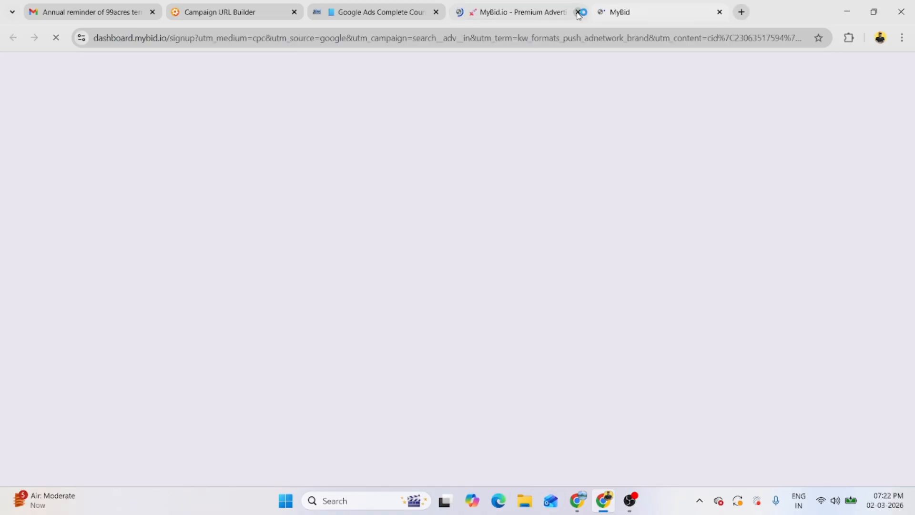
left_click(579, 12)
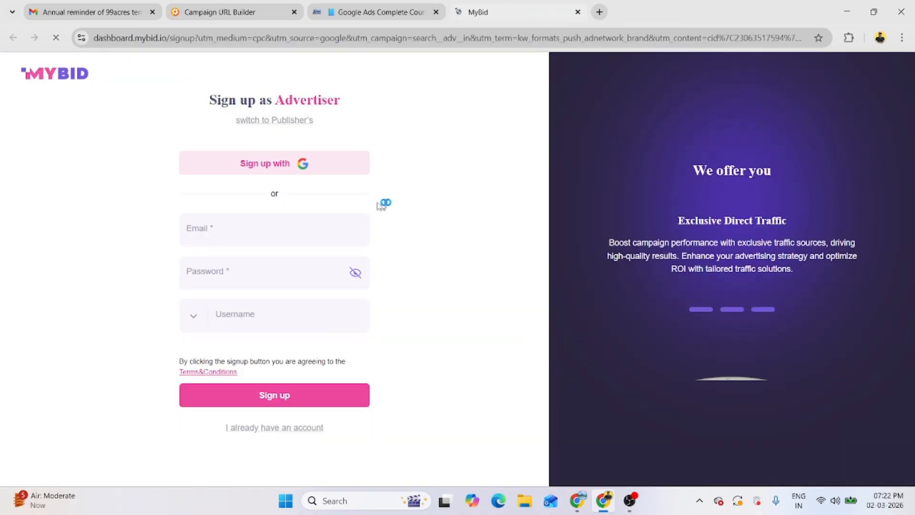
Step: Sign up to mybid.io with a Google account and enter the Telegram username
left_click(308, 167)
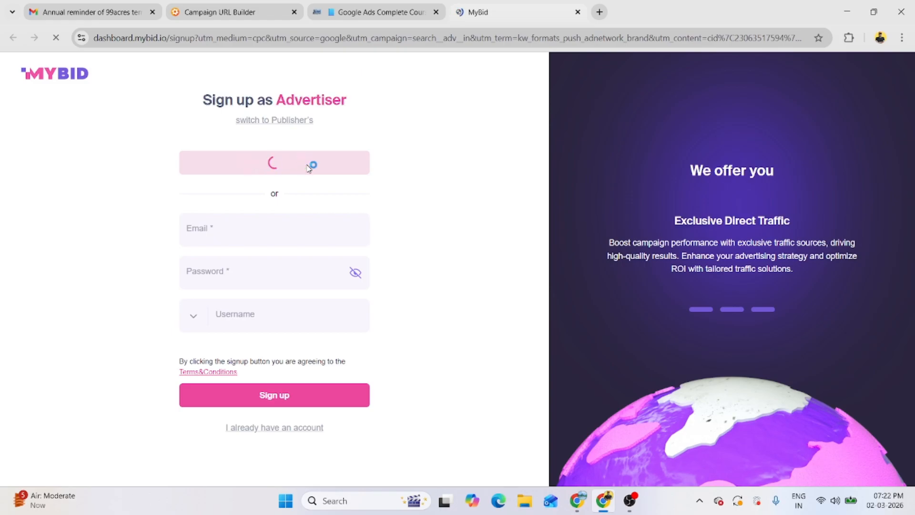
left_click(307, 167)
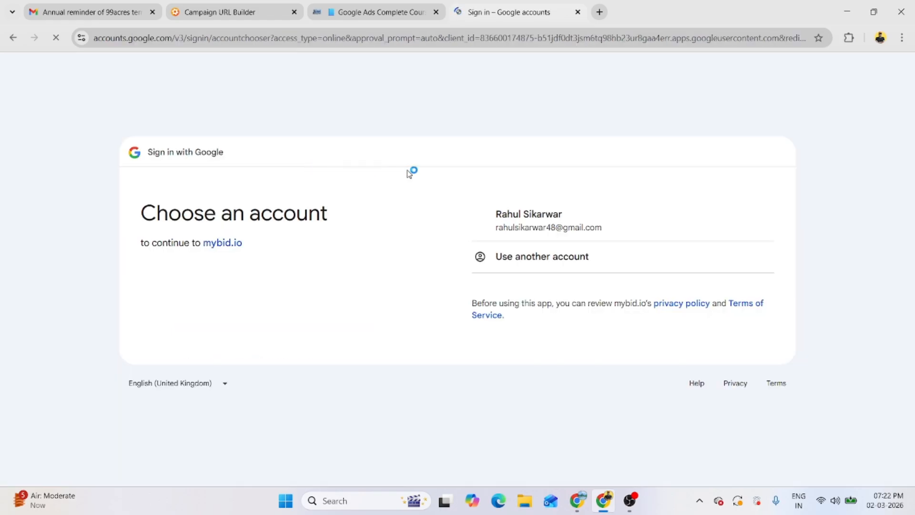
left_click(545, 233)
left_click(698, 374)
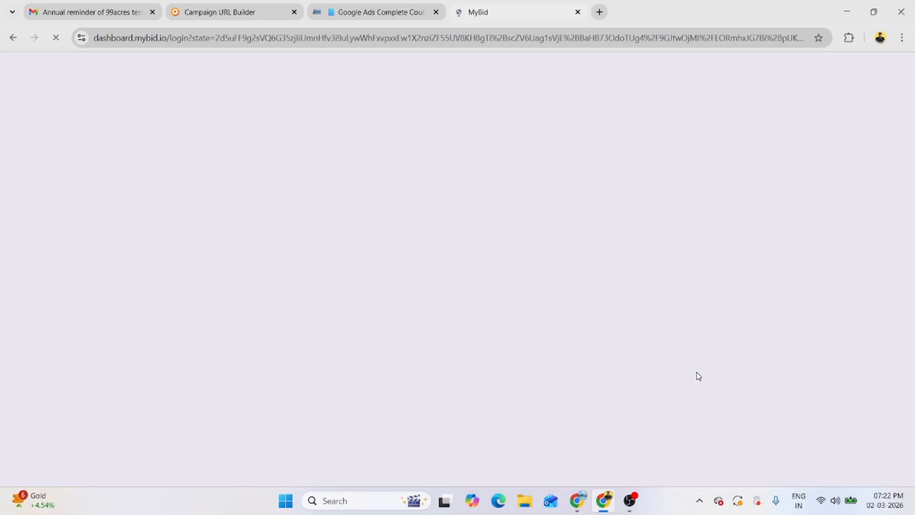
type("digiwebengineers")
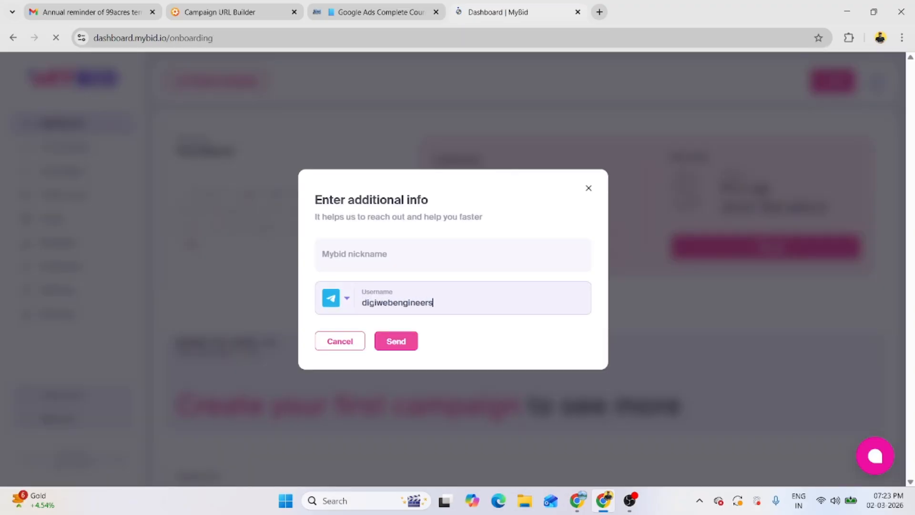
Step: Submit the additional contact info and look at the Custom Amount top-up option
left_click(397, 347)
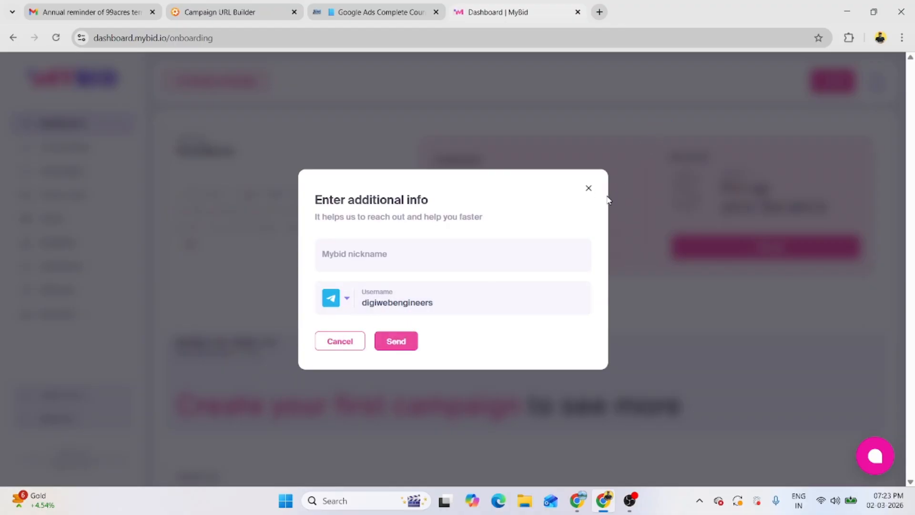
left_click(590, 190)
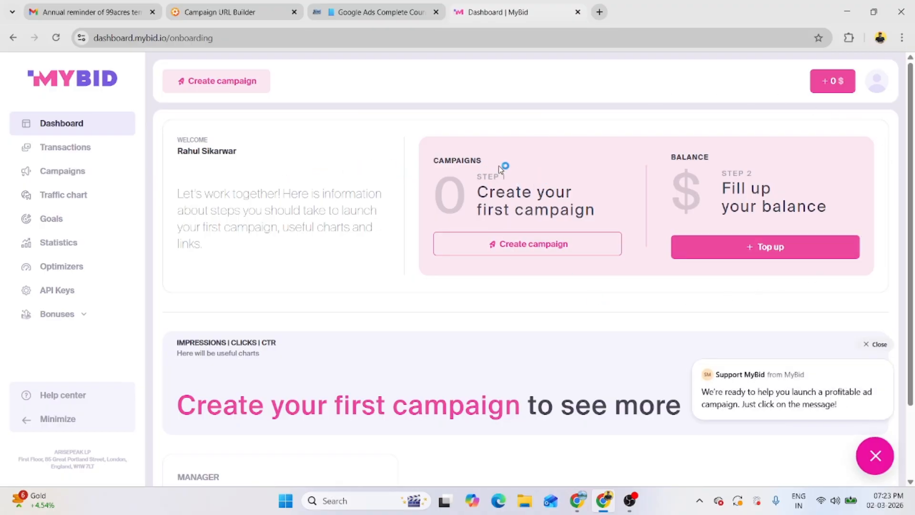
left_click(829, 82)
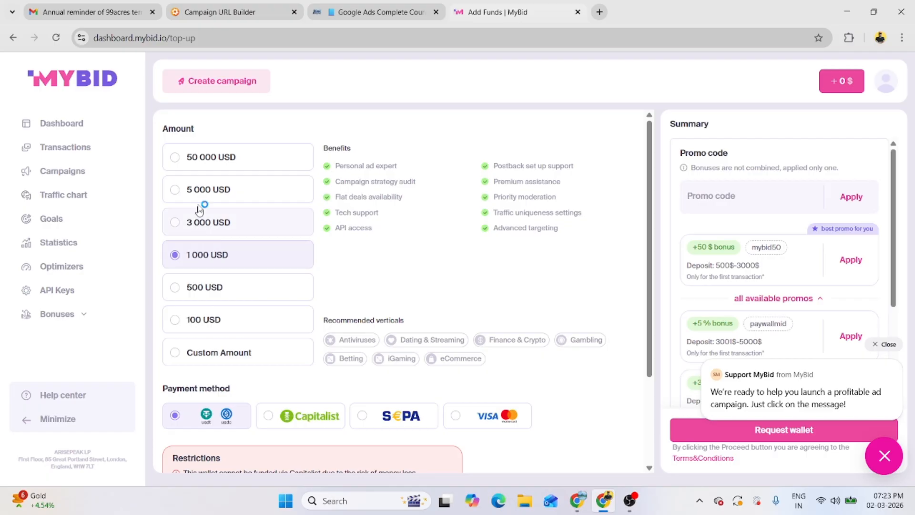
left_click(180, 356)
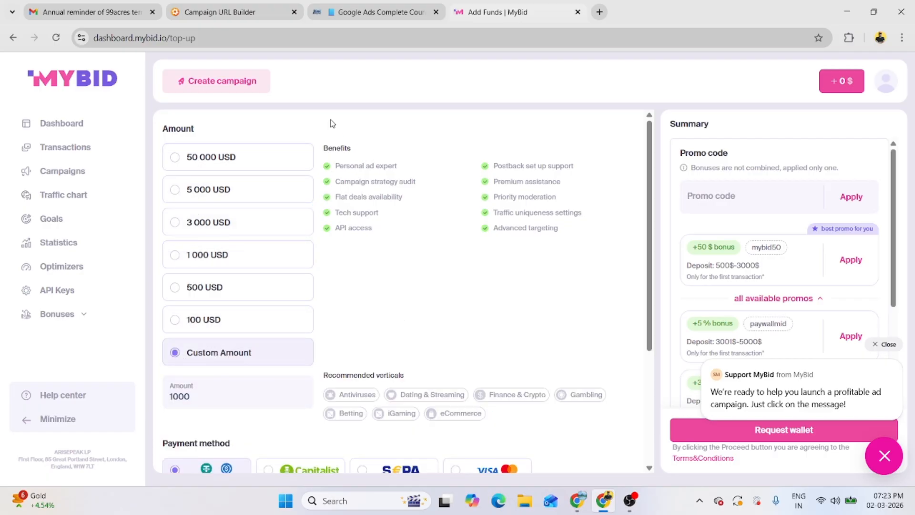
Step: Back on the Dashboard, dismiss the support chat and start creating a new campaign
left_click(62, 123)
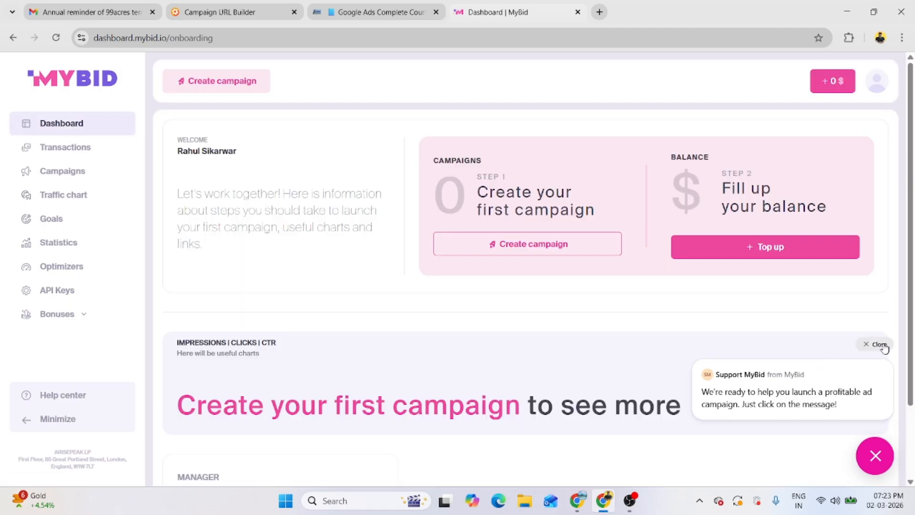
left_click(879, 344)
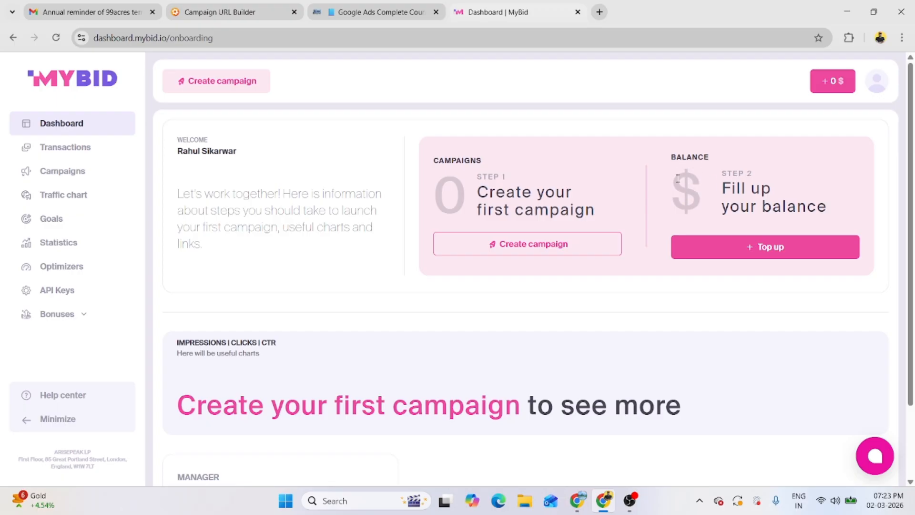
left_click(536, 245)
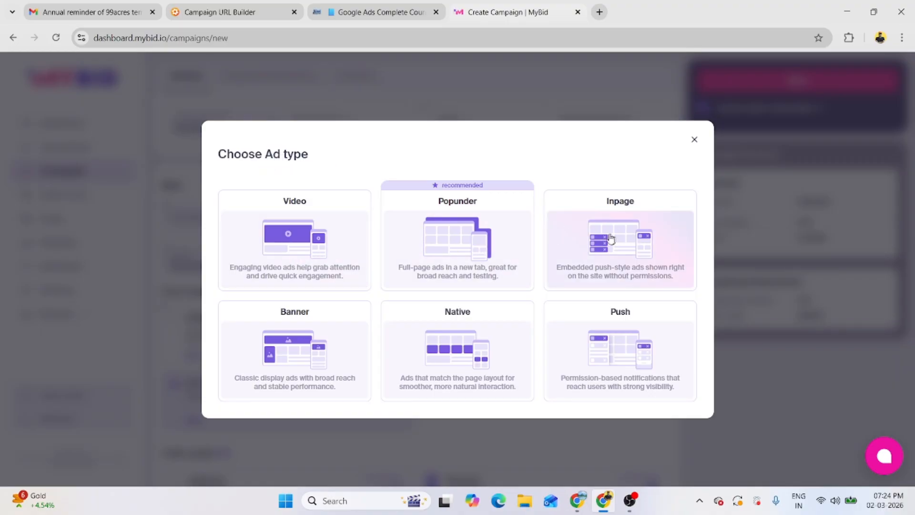
Step: Set the ad type to Popunder and enter the campaign name
left_click(476, 252)
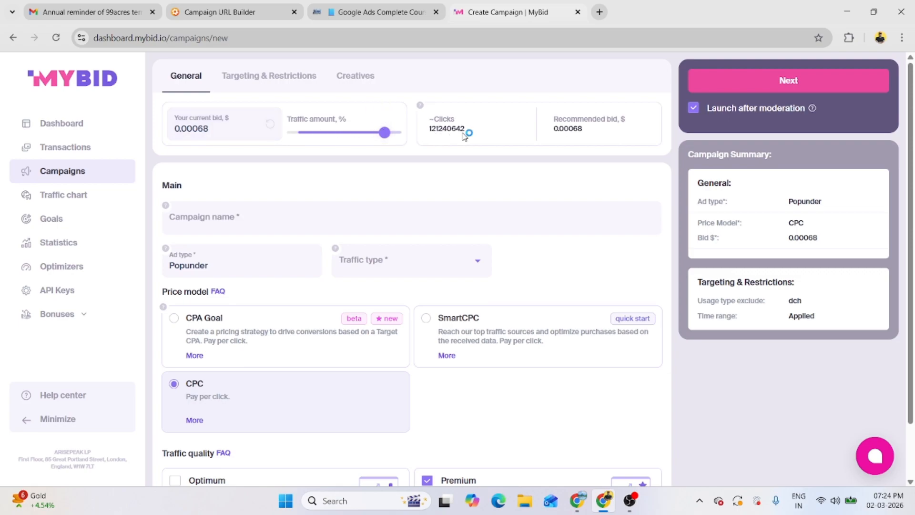
scroll(395, 231, "down", 2)
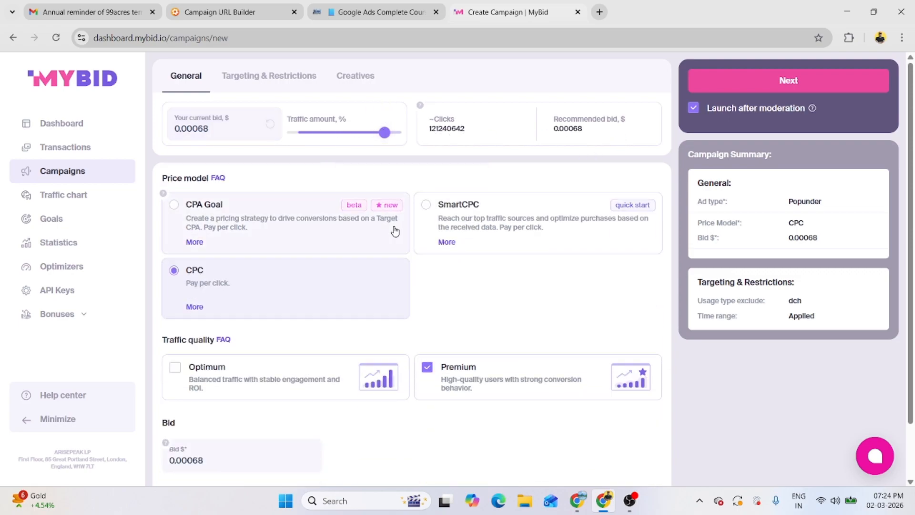
scroll(395, 231, "up", 2)
left_click(245, 219)
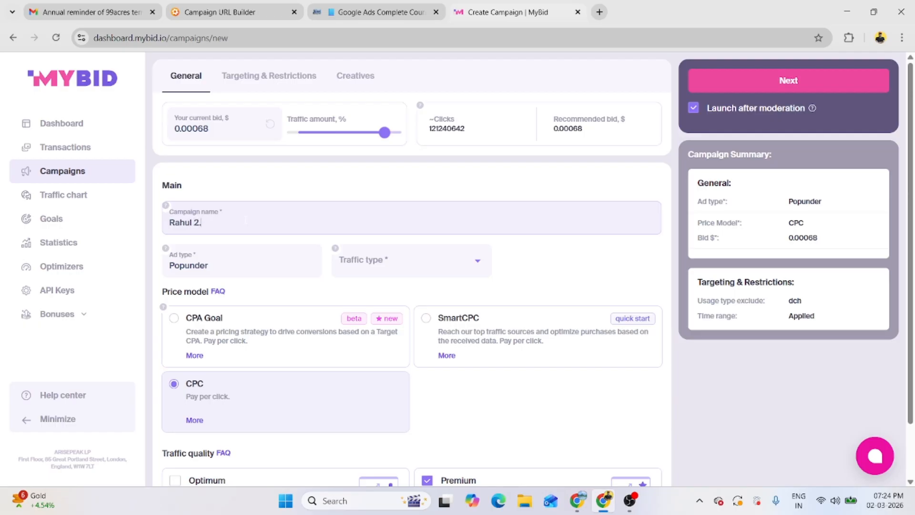
type("Rahul 2.03.2026")
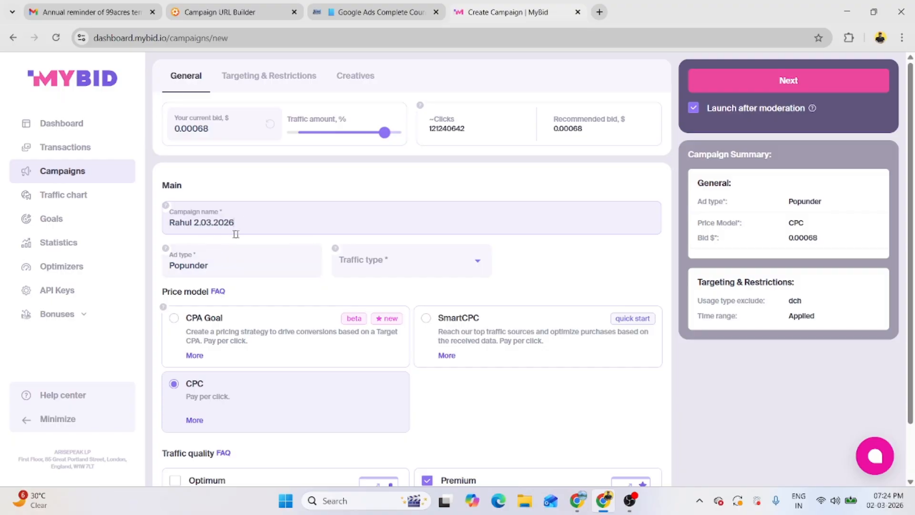
Step: Set the campaign price model to CPA Goal after trying SmartCPC and CPC
scroll(229, 267, "down", 2)
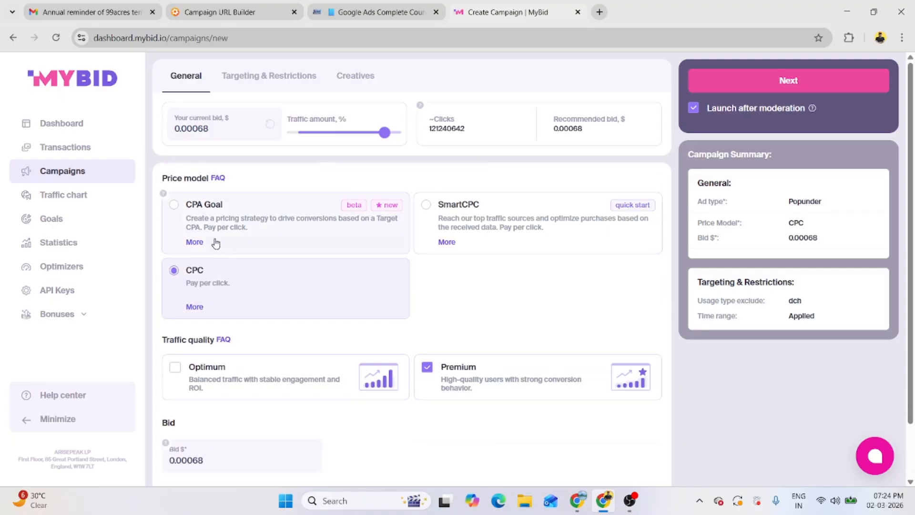
left_click(199, 222)
left_click(522, 231)
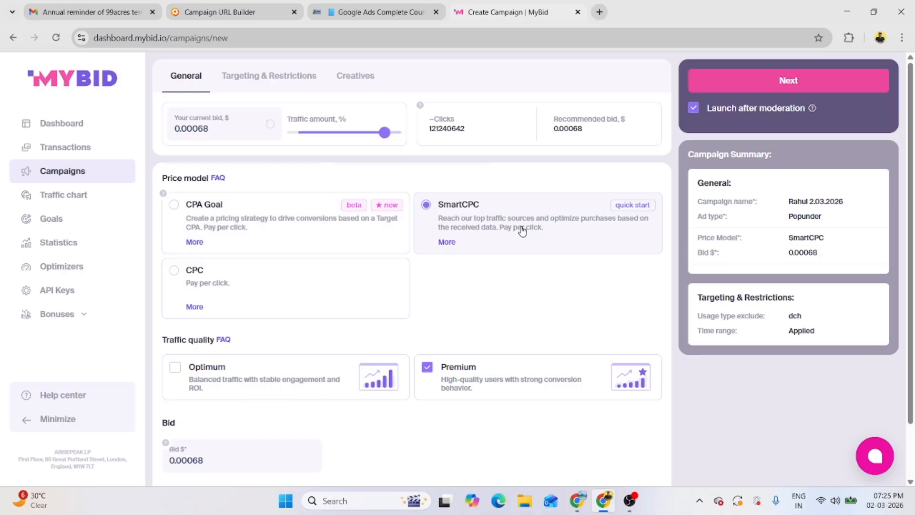
left_click(271, 299)
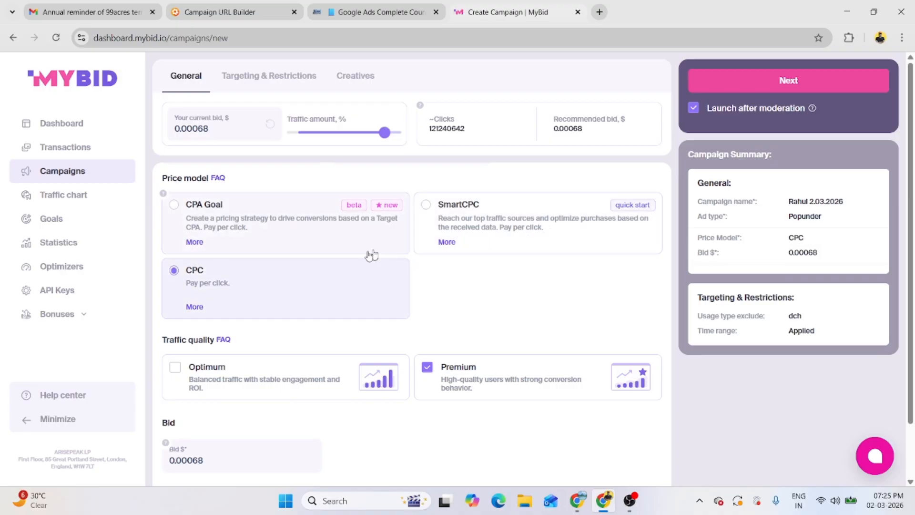
left_click(248, 223)
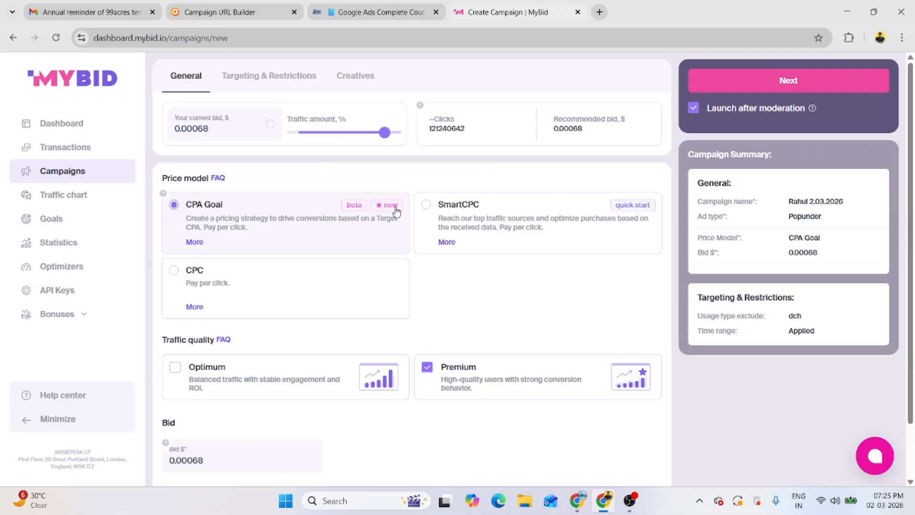
Step: Change the campaign bid to 00.002
scroll(386, 229, "down", 2)
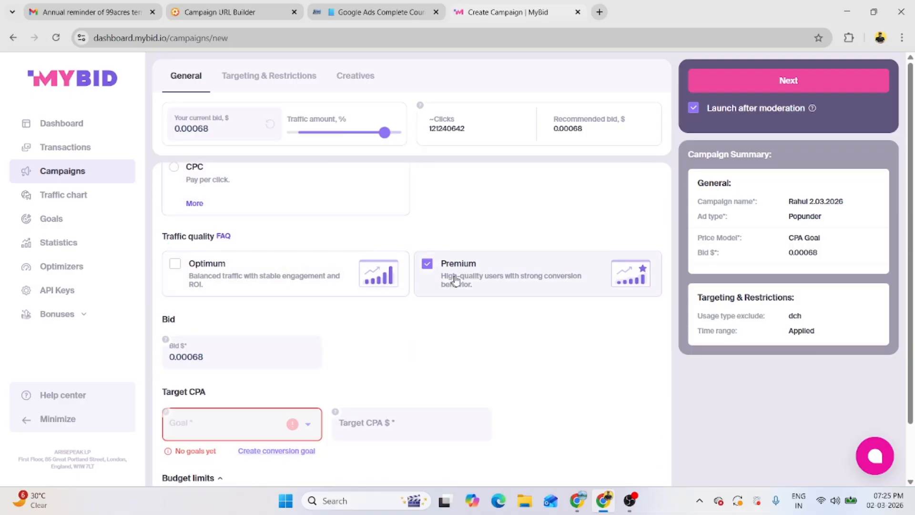
scroll(222, 382, "down", 1)
scroll(221, 382, "down", 1)
left_click(204, 293)
key("BackSpace")
key("BackSpace")
key("BackSpace")
key("BackSpace")
key("BackSpace")
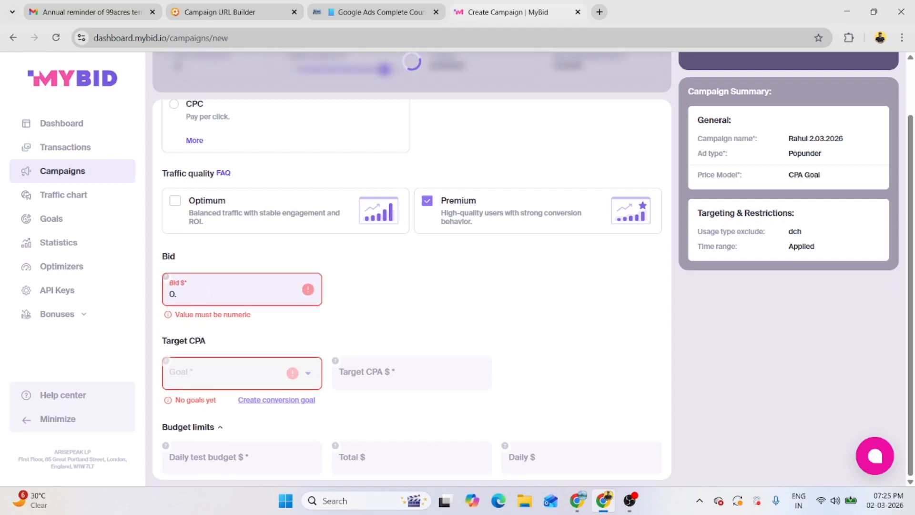
type("50")
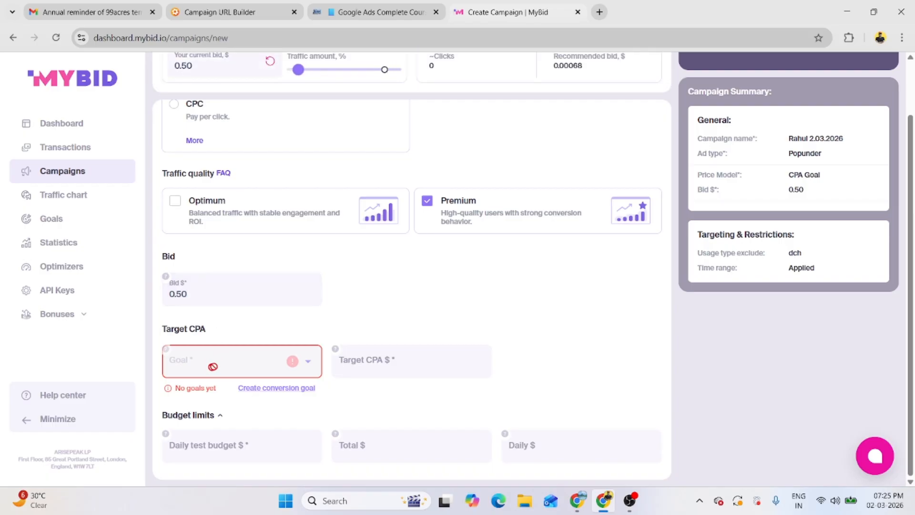
left_click(200, 293)
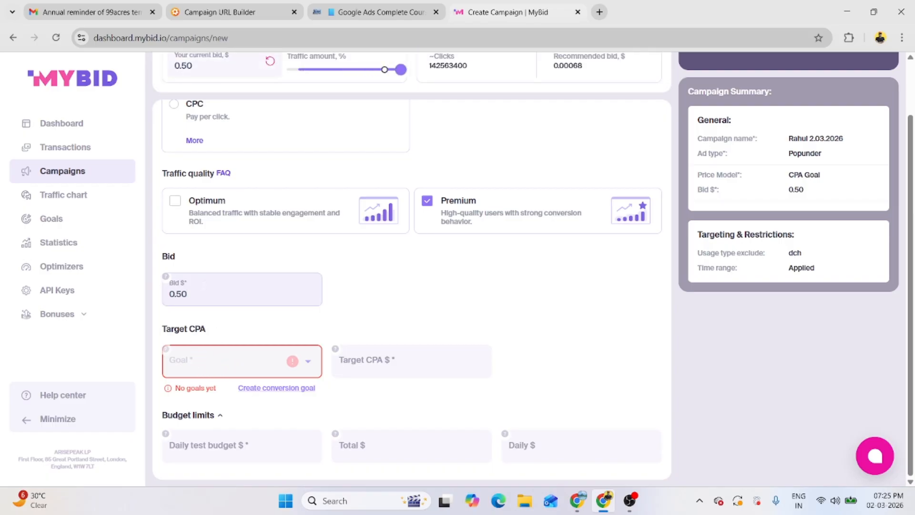
key("BackSpace")
key("BackSpace")
key("BackSpace")
key("BackSpace")
type("00.002")
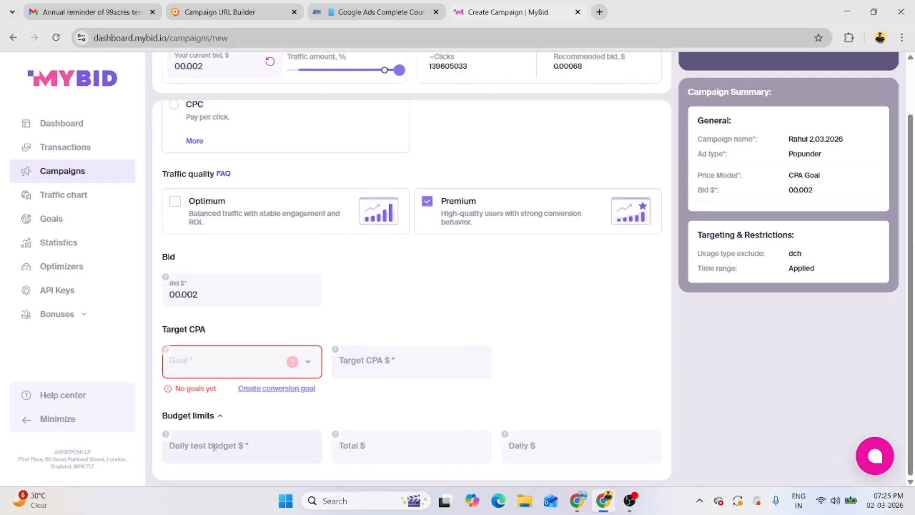
Step: Leave the unsaved campaign form to create a conversion goal for Target CPA
left_click(504, 446)
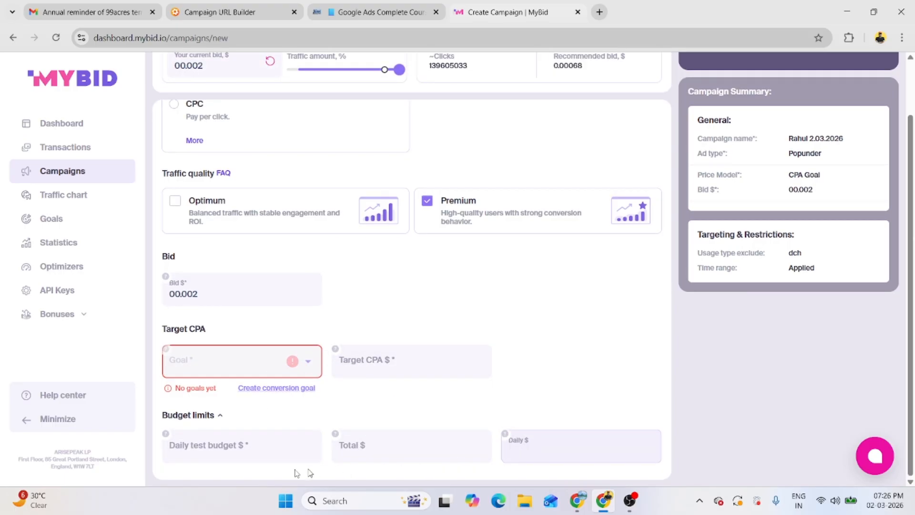
left_click(169, 449)
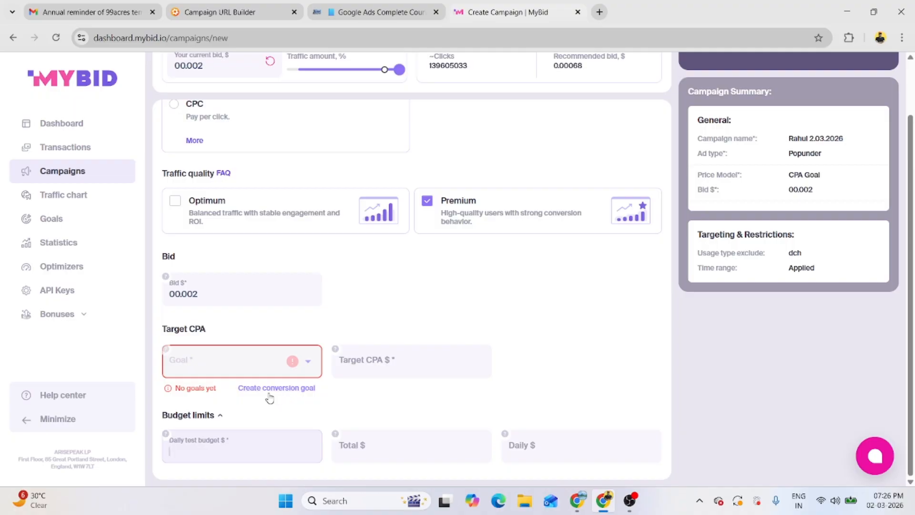
left_click(283, 388)
left_click(386, 302)
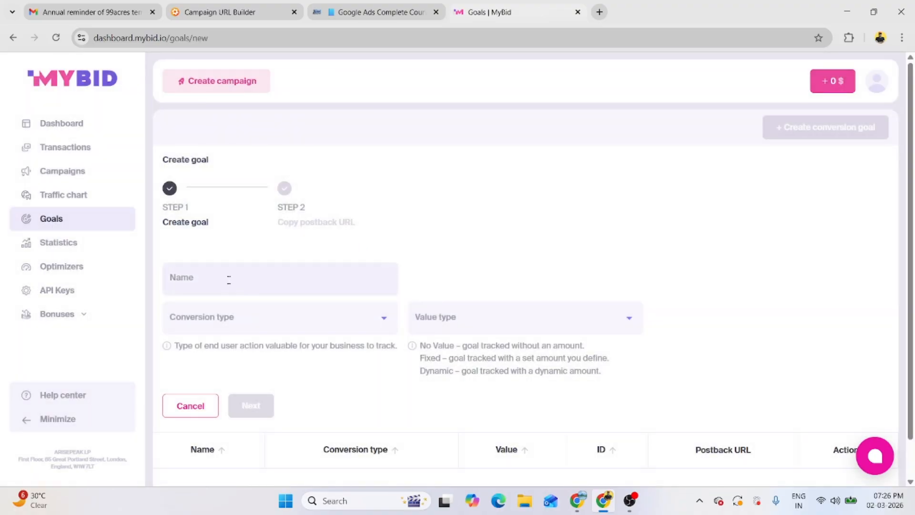
Step: Define goal 'lead' as Registration (SOI) with a Fixed value of 1
left_click(228, 280)
left_click(216, 318)
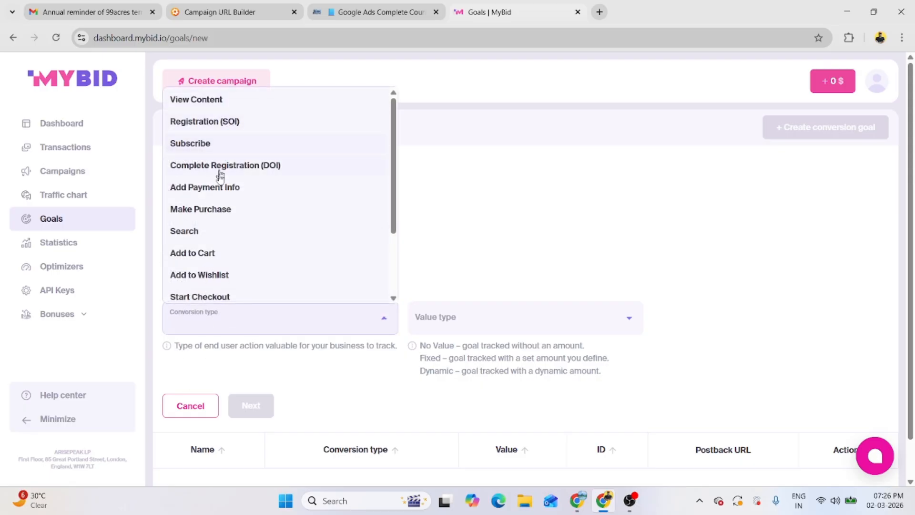
left_click(205, 123)
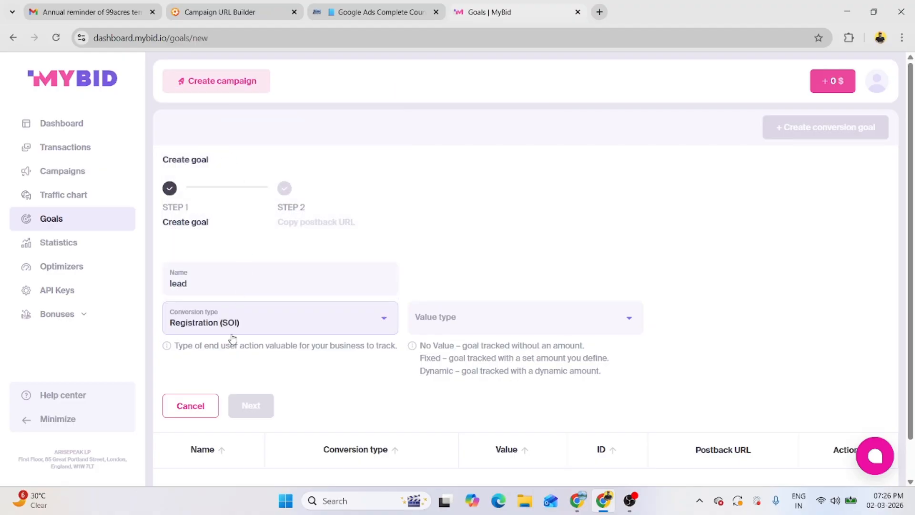
left_click(441, 317)
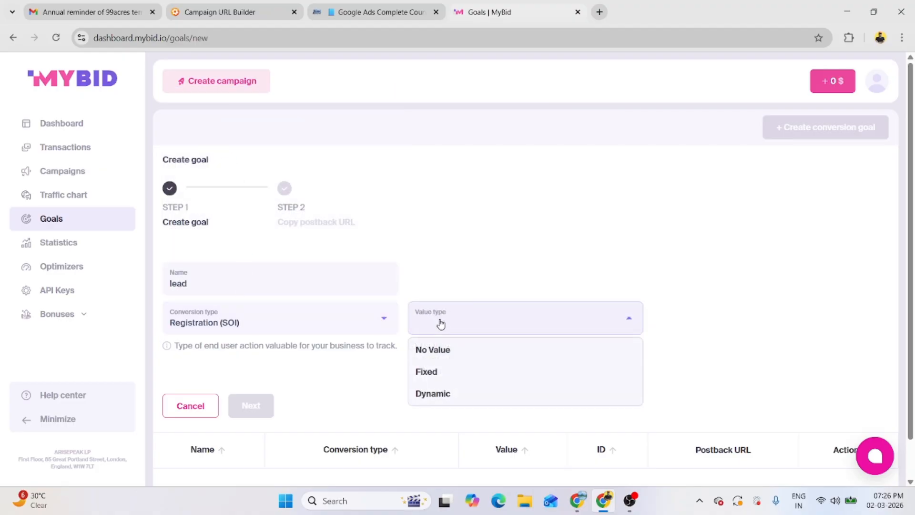
left_click(445, 372)
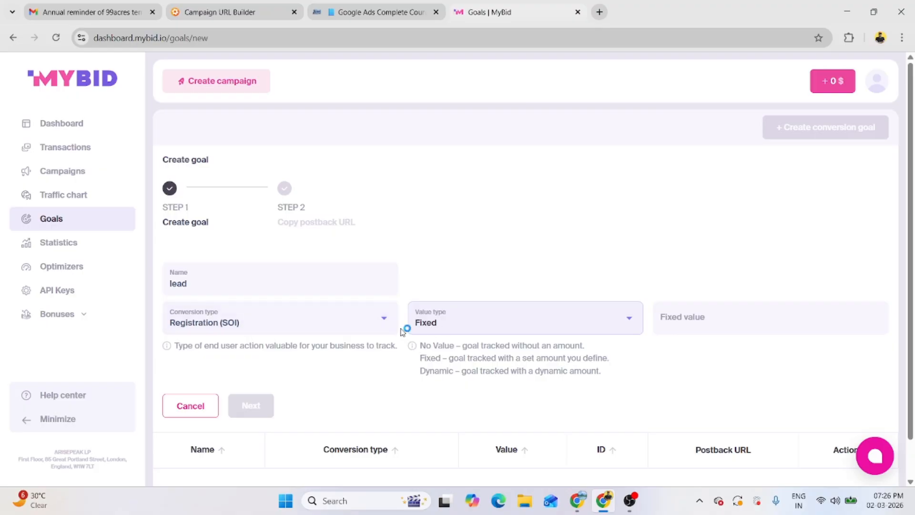
scroll(295, 381, "down", 1)
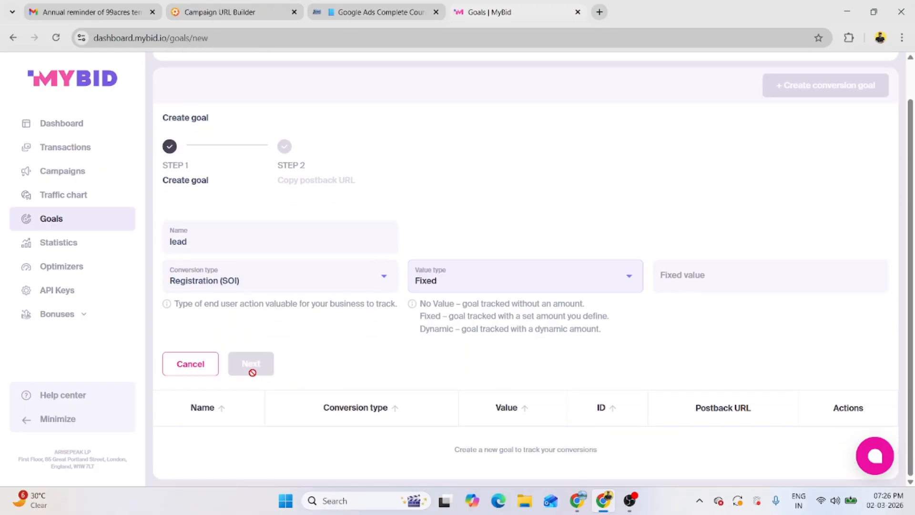
left_click(704, 276)
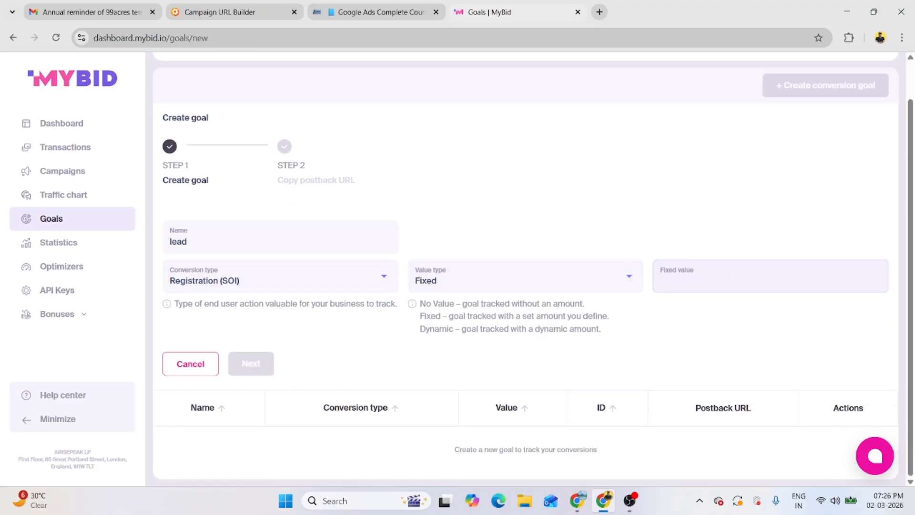
type("1")
Step: Finish the goal by copying its postback URL, then return to the dashboard
left_click(259, 371)
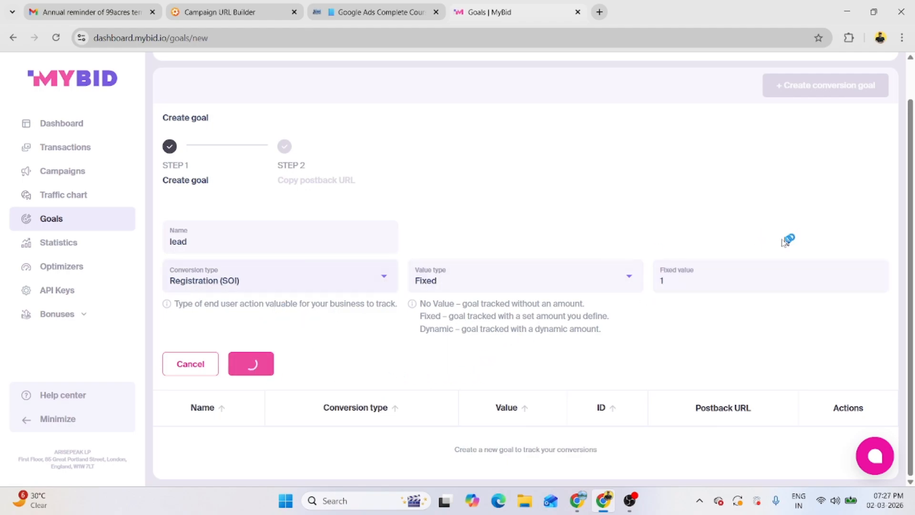
left_click(274, 316)
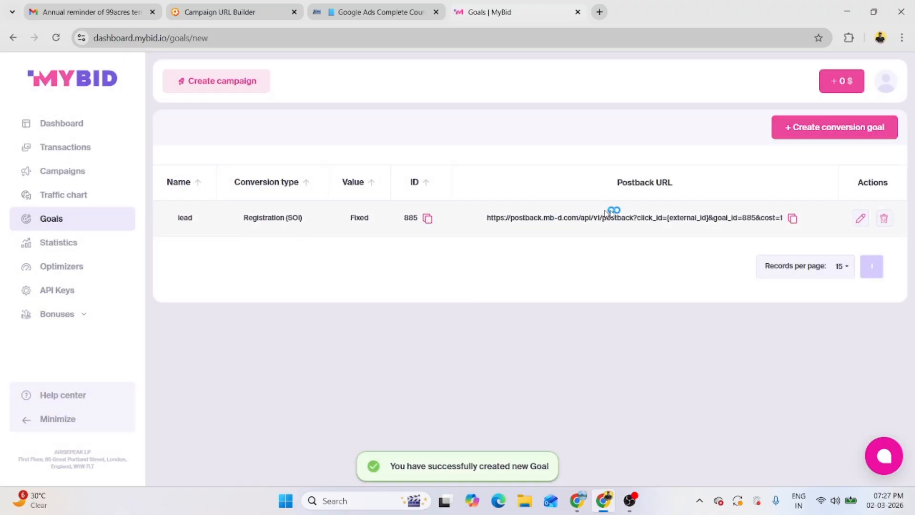
left_click(62, 123)
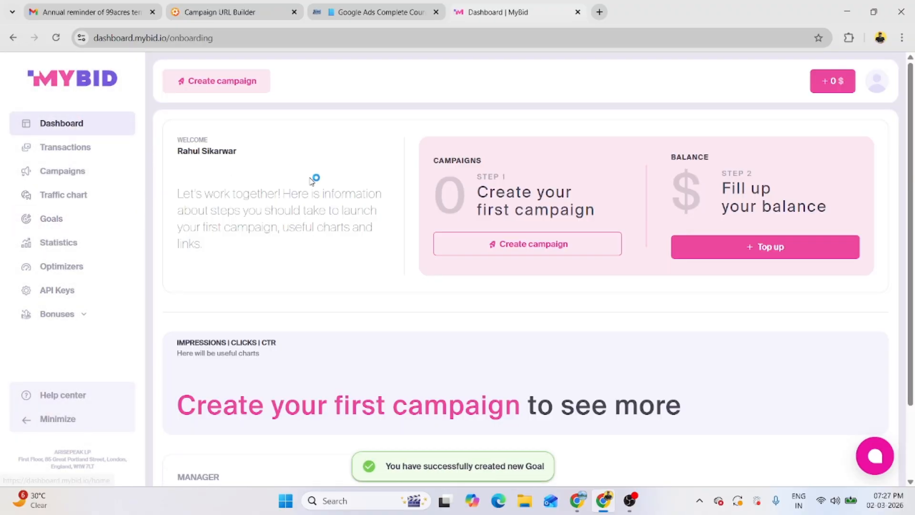
Step: Create a new Push campaign using the suggested campaign name
left_click(557, 246)
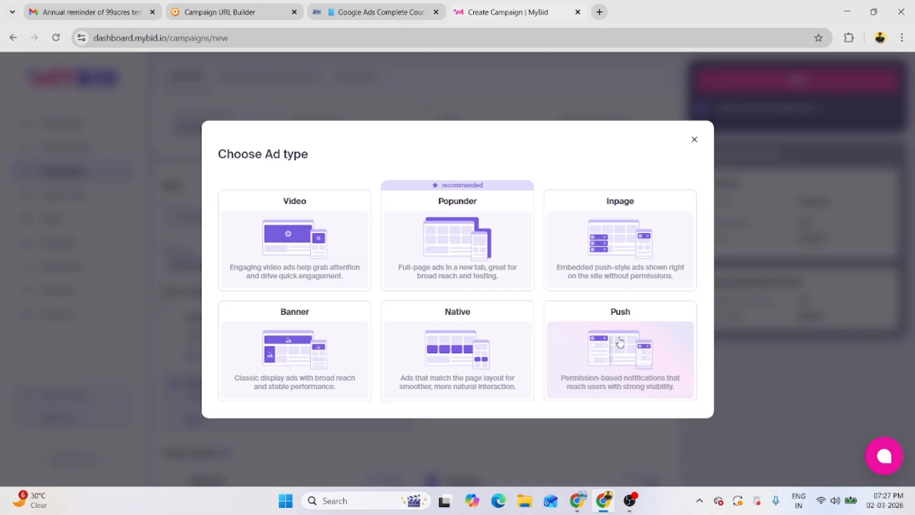
left_click(605, 355)
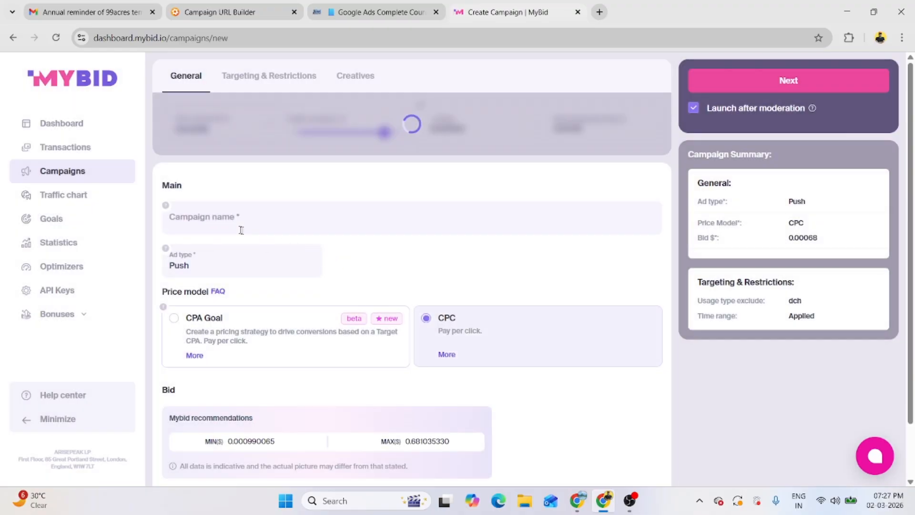
left_click(251, 231)
left_click(263, 254)
scroll(368, 241, "down", 3)
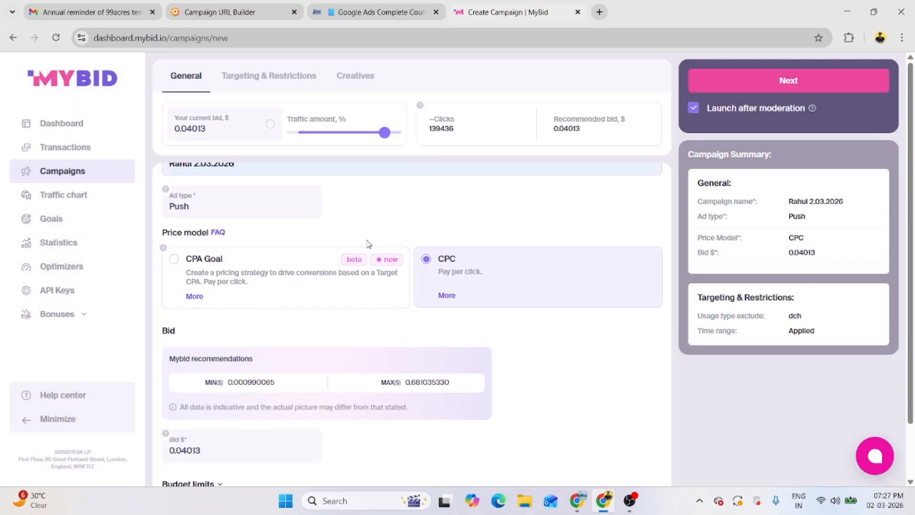
scroll(250, 331, "down", 3)
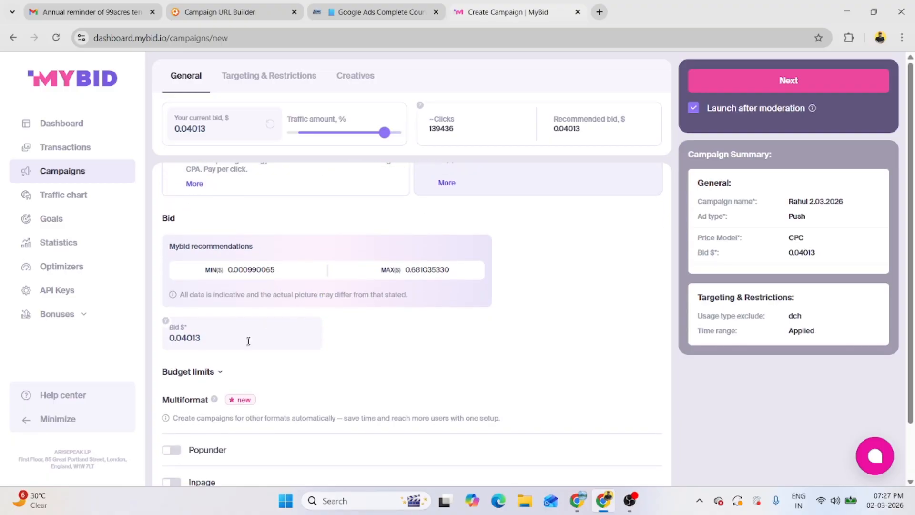
Step: Add Popunder and Inpage formats, turn on the optimizer, and continue to Targeting & Restrictions
left_click(171, 386)
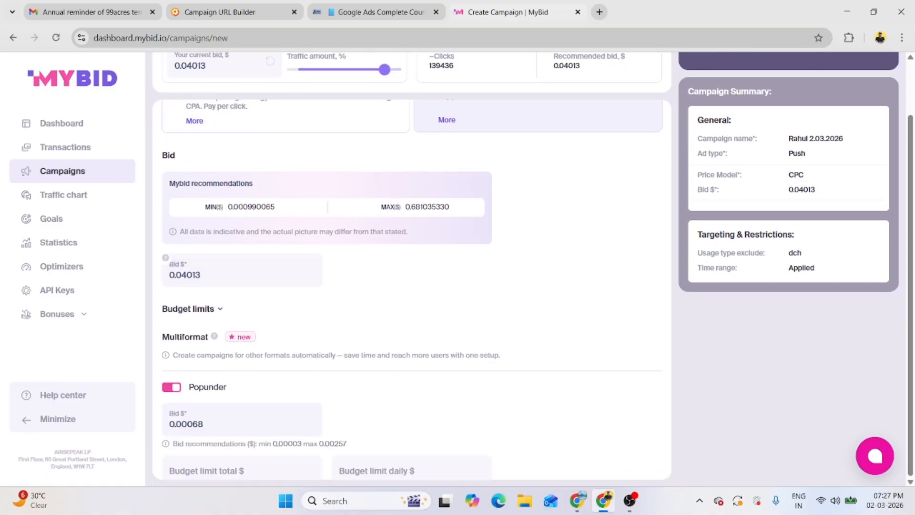
scroll(179, 427, "down", 2)
left_click(178, 421)
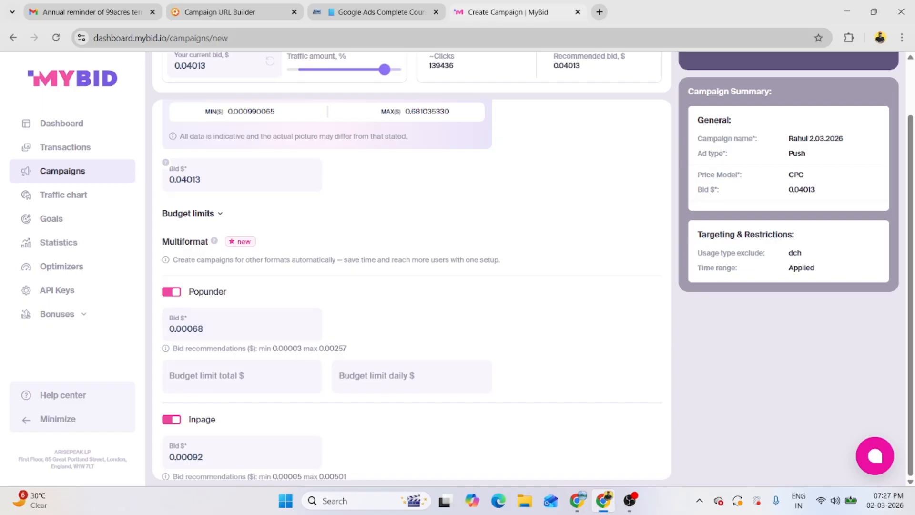
scroll(203, 413, "down", 2)
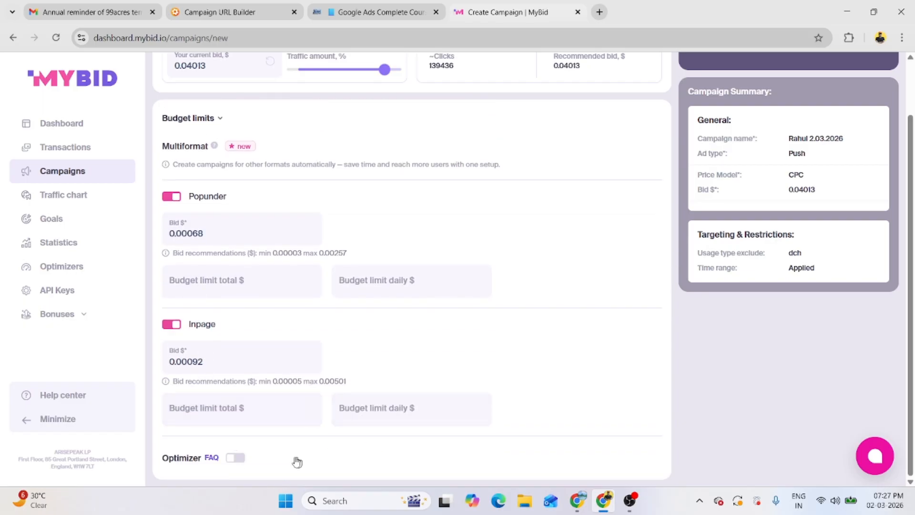
left_click(236, 458)
scroll(388, 445, "down", 2)
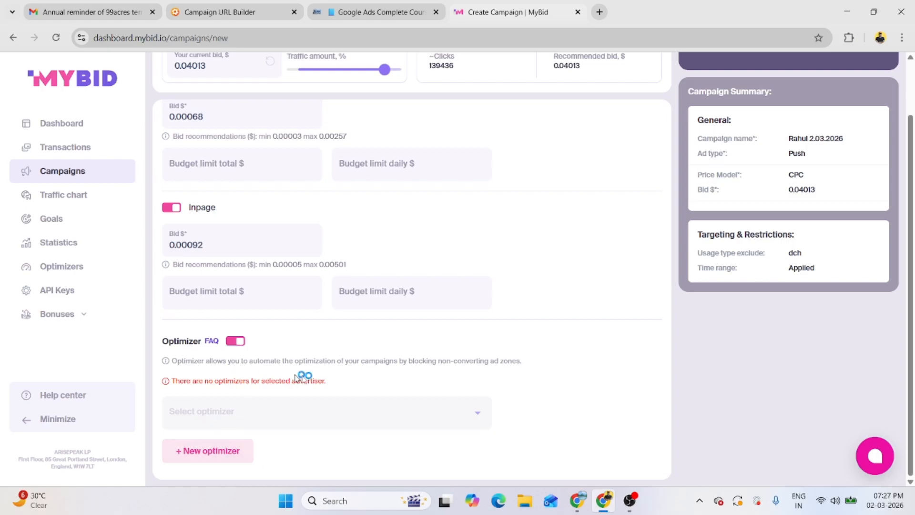
scroll(431, 378, "up", 8)
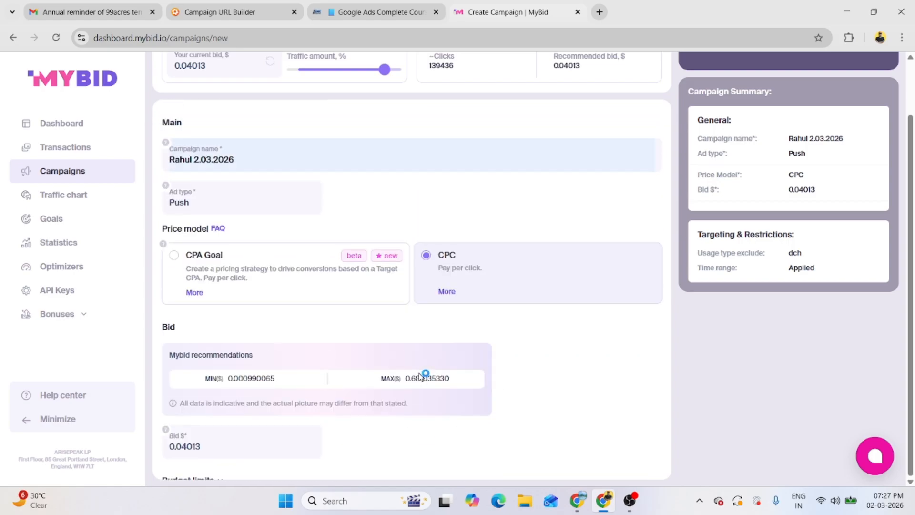
scroll(425, 376, "up", 2)
left_click(769, 89)
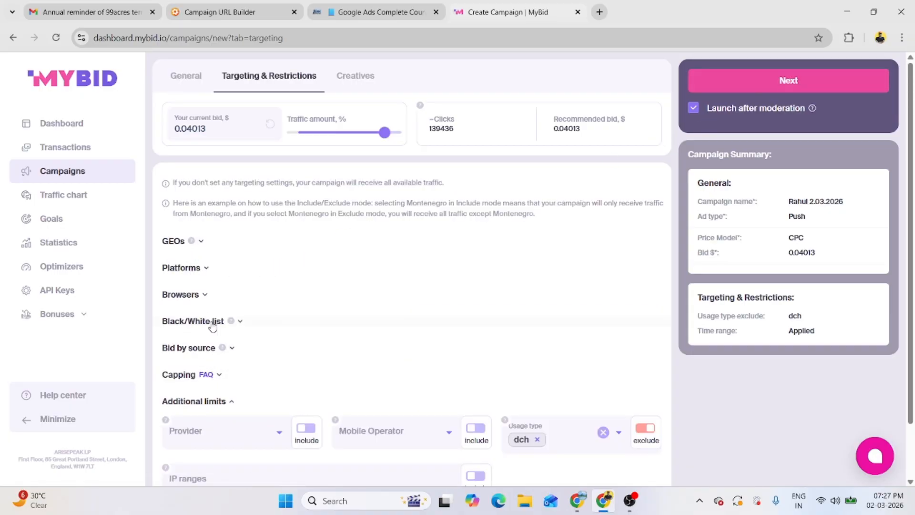
Step: Set GEO countries to 'US | United States' only, removing the accidentally added Greenland
left_click(173, 240)
left_click(278, 279)
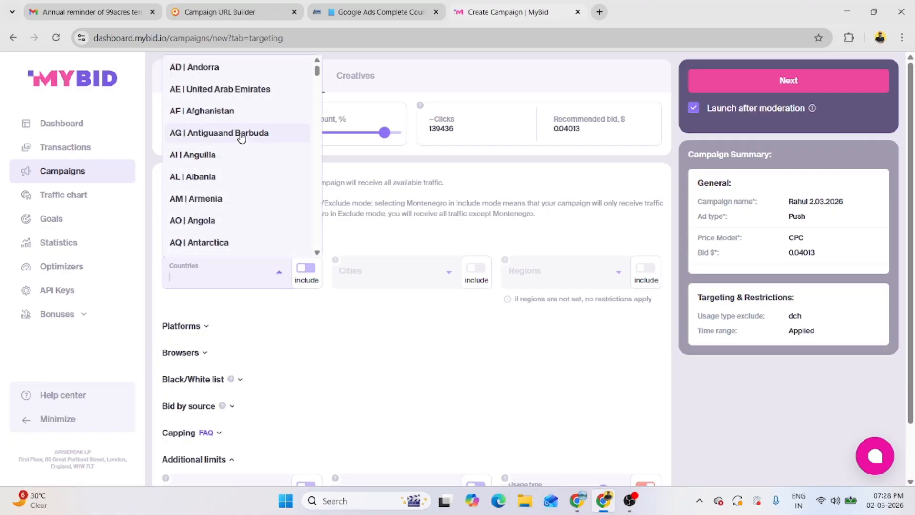
left_click_drag(320, 74, 322, 99)
scroll(321, 97, "down", 20)
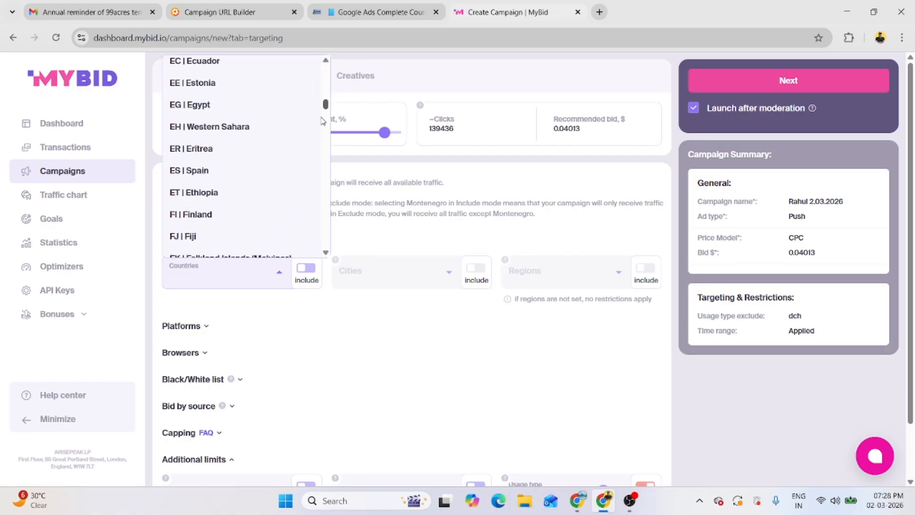
left_click(323, 134)
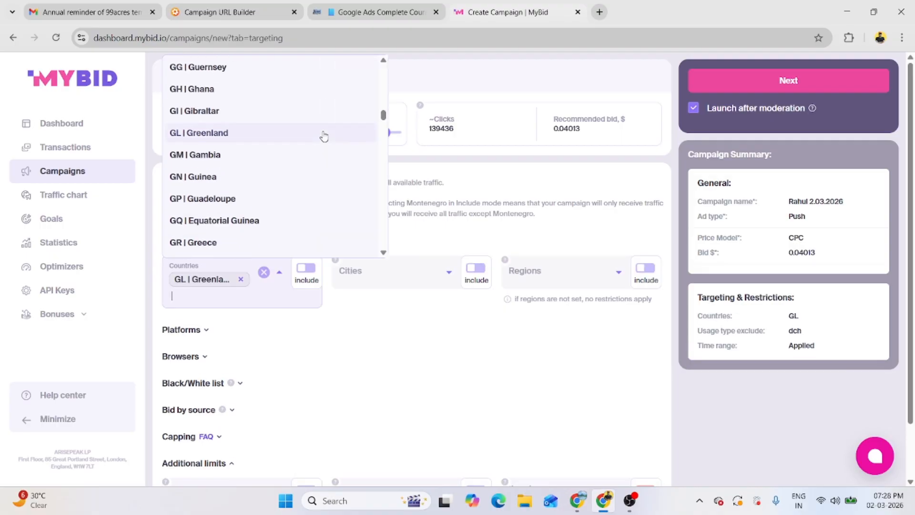
left_click(241, 279)
type("US")
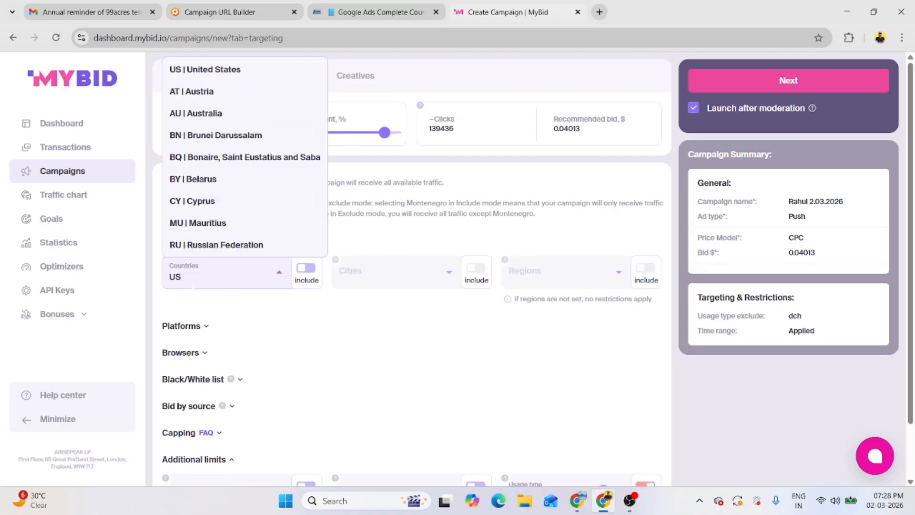
left_click(235, 70)
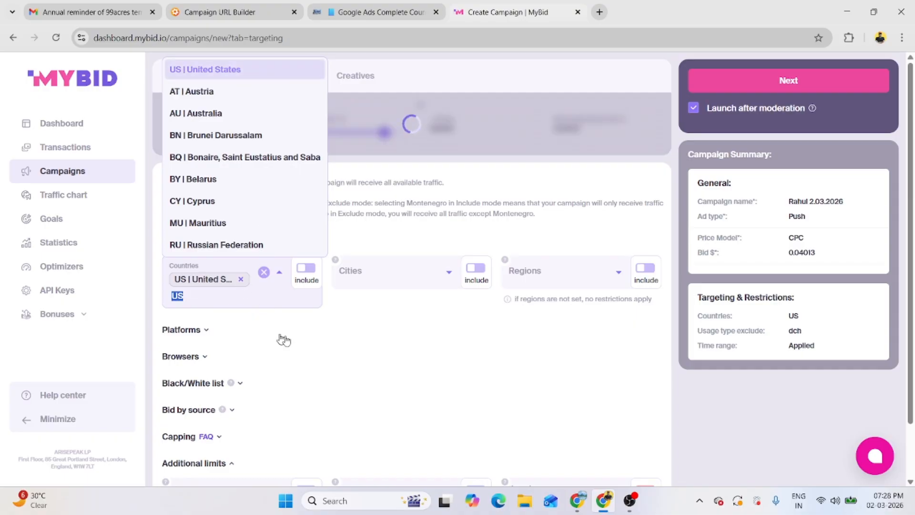
left_click(330, 298)
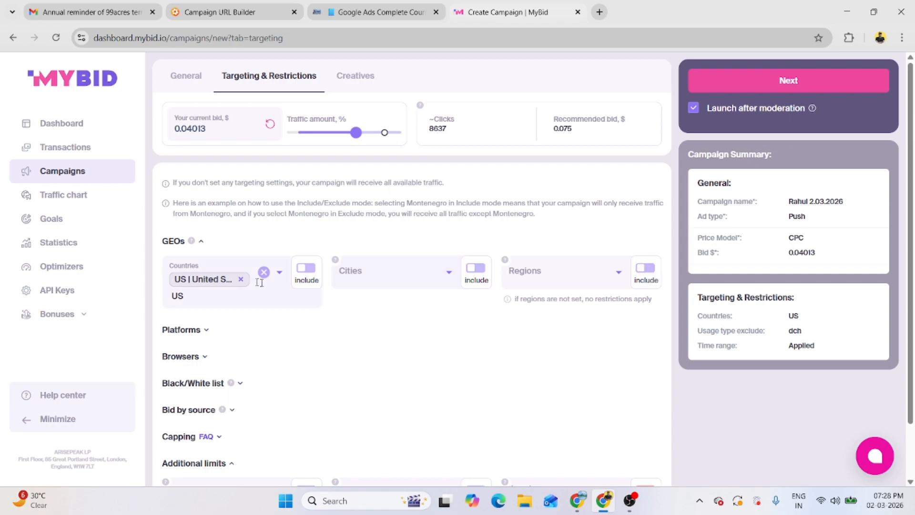
Step: Target the Mobile platform with iOS as the operating system
scroll(270, 313, "down", 2)
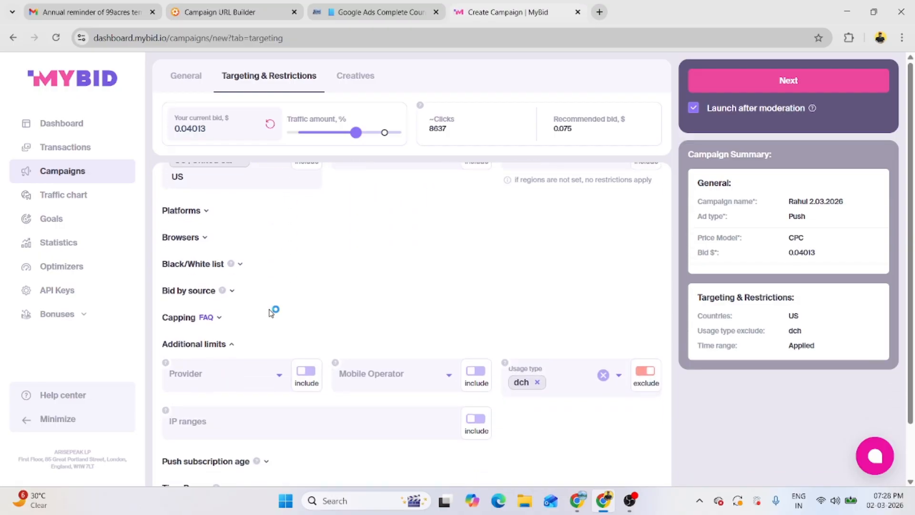
left_click(203, 212)
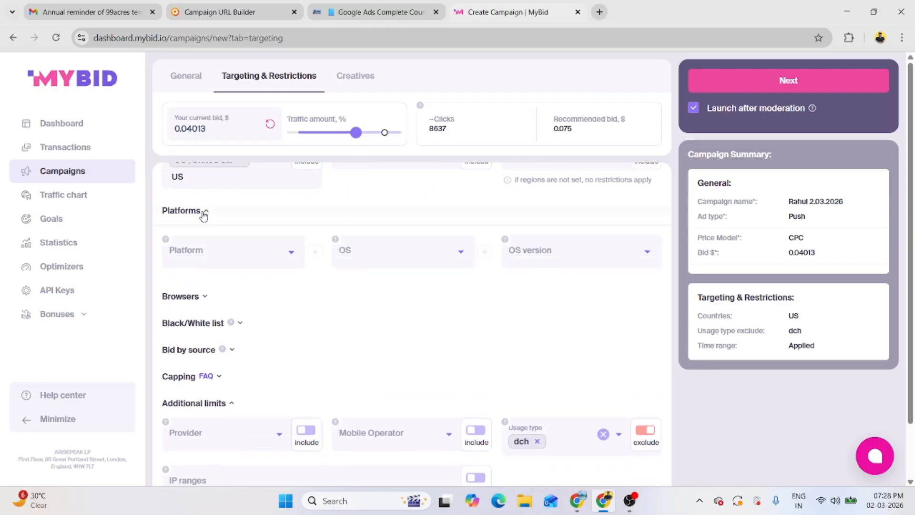
left_click(250, 255)
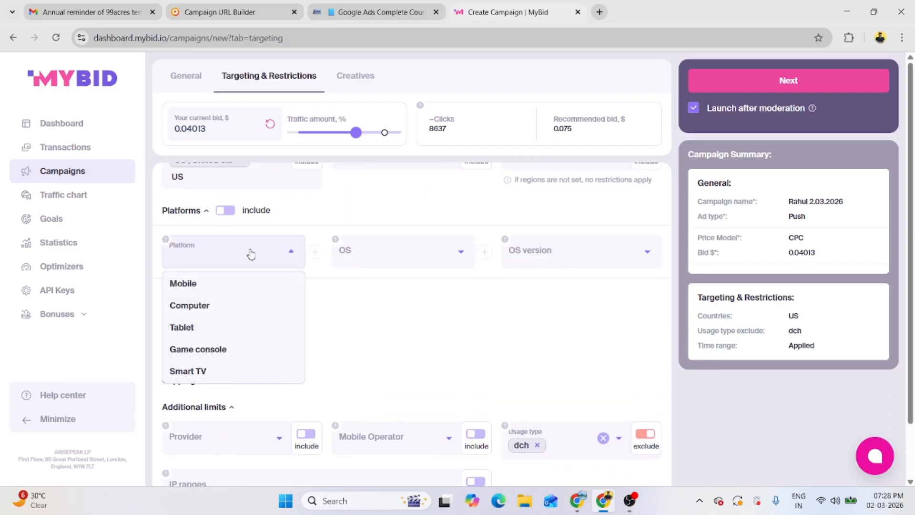
left_click(192, 285)
left_click(388, 254)
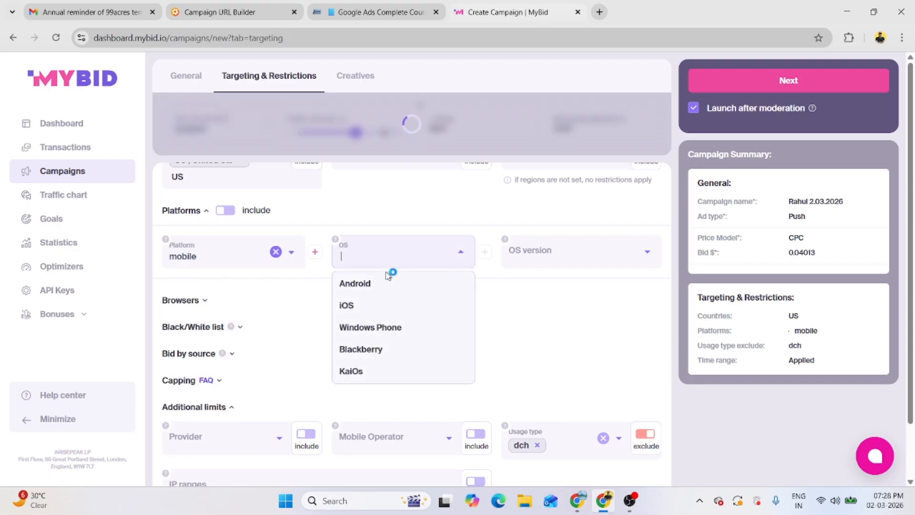
left_click(355, 308)
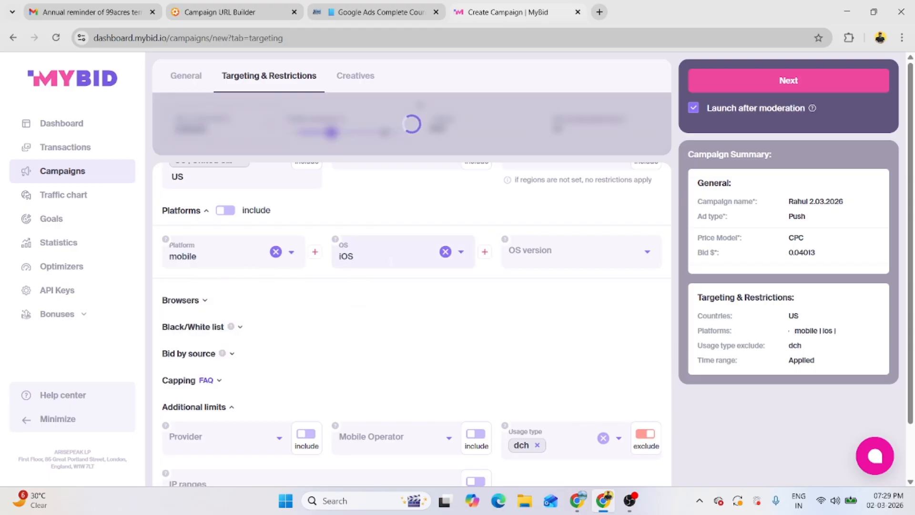
Step: Add iOS versions 18, 17, 16, 15, 14, 13, 12 and 26
left_click(509, 253)
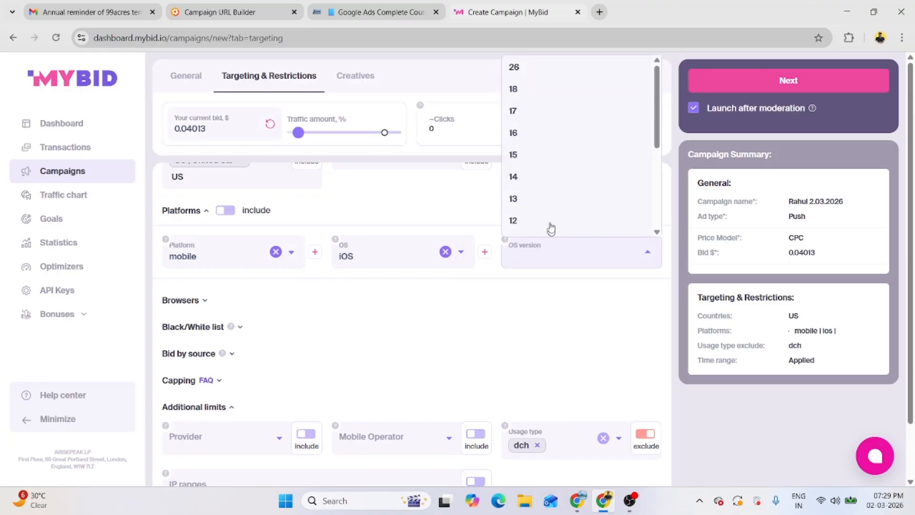
left_click(540, 89)
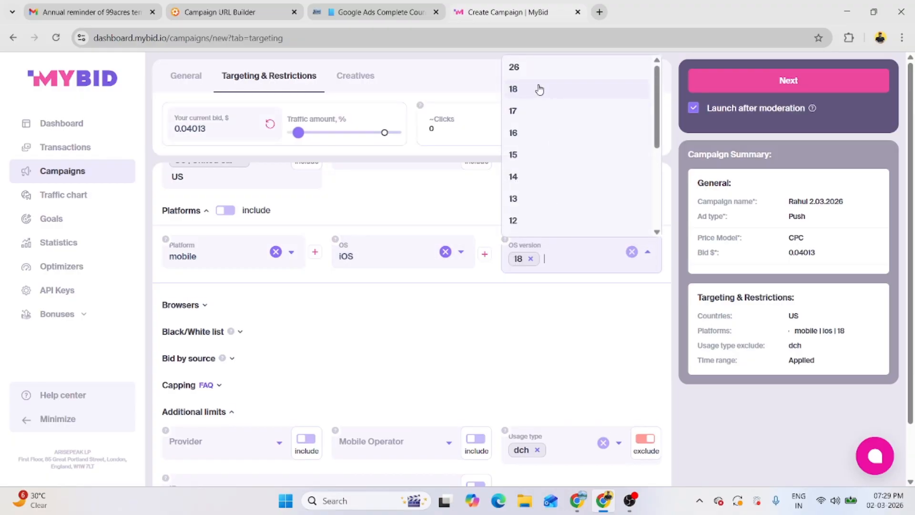
left_click(520, 111)
left_click(524, 132)
left_click(527, 154)
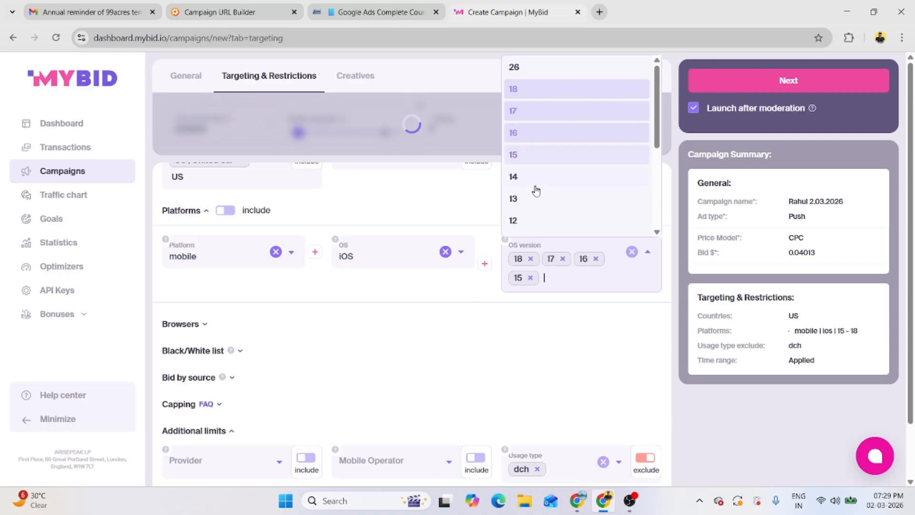
left_click(534, 184)
left_click(533, 201)
left_click(528, 221)
left_click(543, 69)
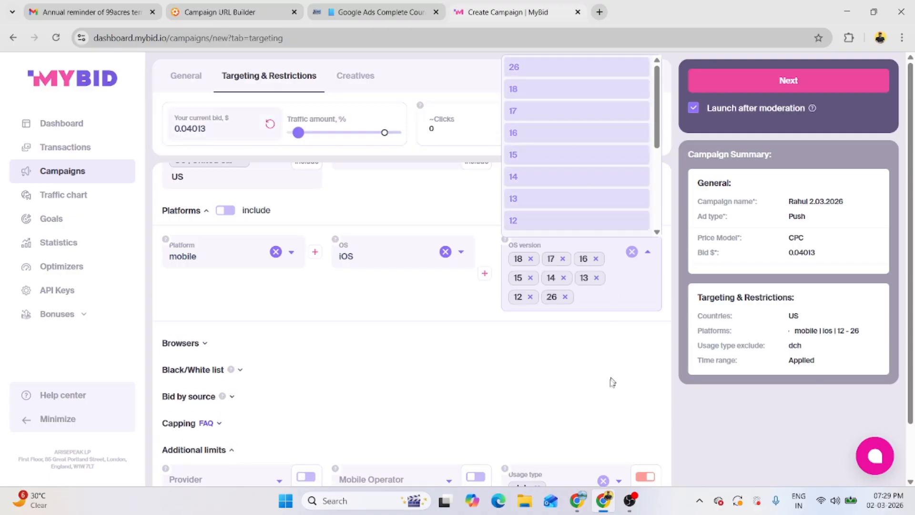
left_click(555, 372)
scroll(411, 337, "down", 3)
scroll(419, 329, "up", 3)
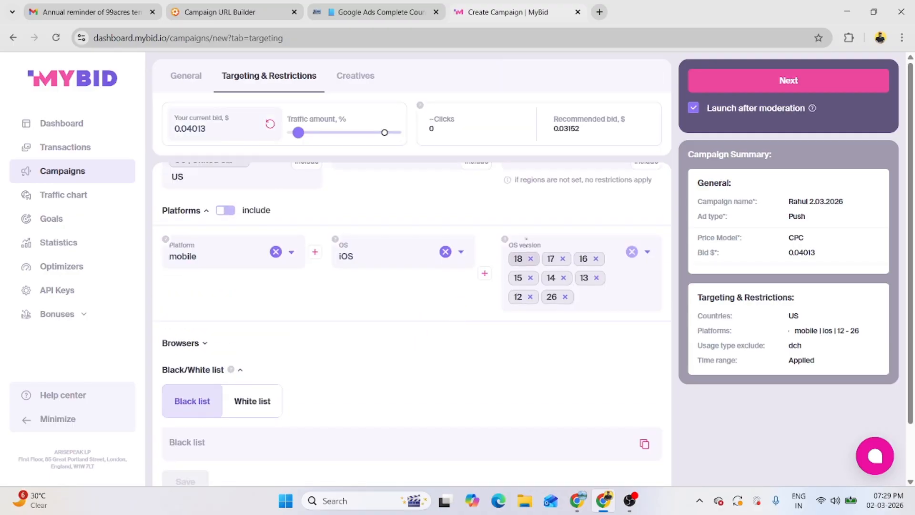
scroll(243, 292, "down", 3)
Step: Restrict browser families to Safari
left_click(198, 224)
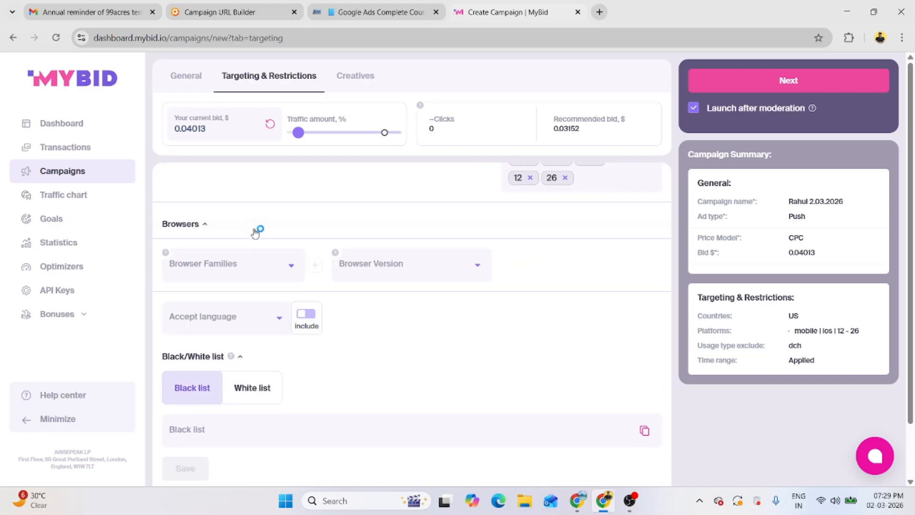
left_click(258, 269)
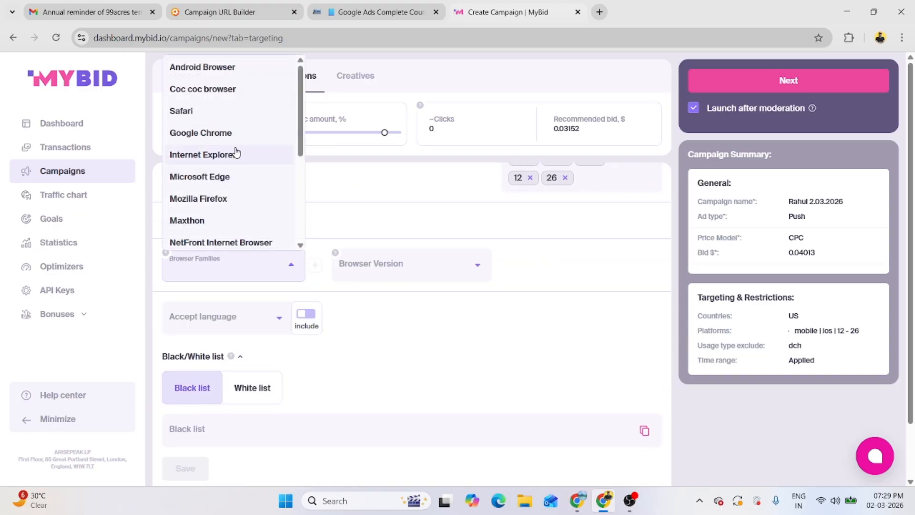
left_click(202, 112)
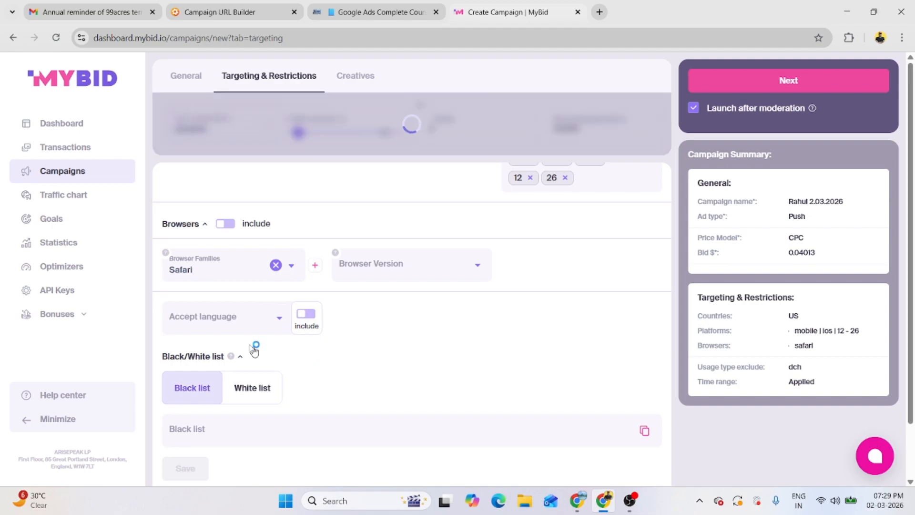
scroll(212, 325, "down", 2)
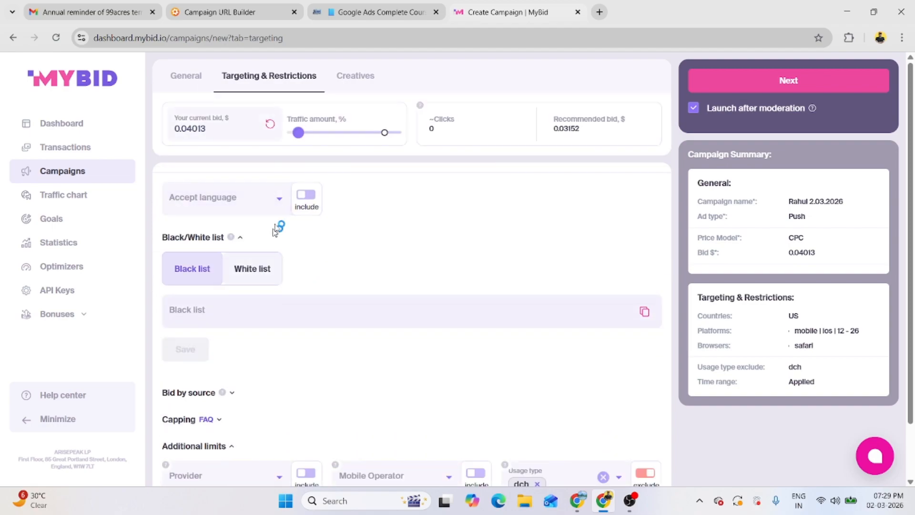
Step: Leave accept-language targeting on Include after trying Exclude
left_click(306, 194)
left_click(170, 203)
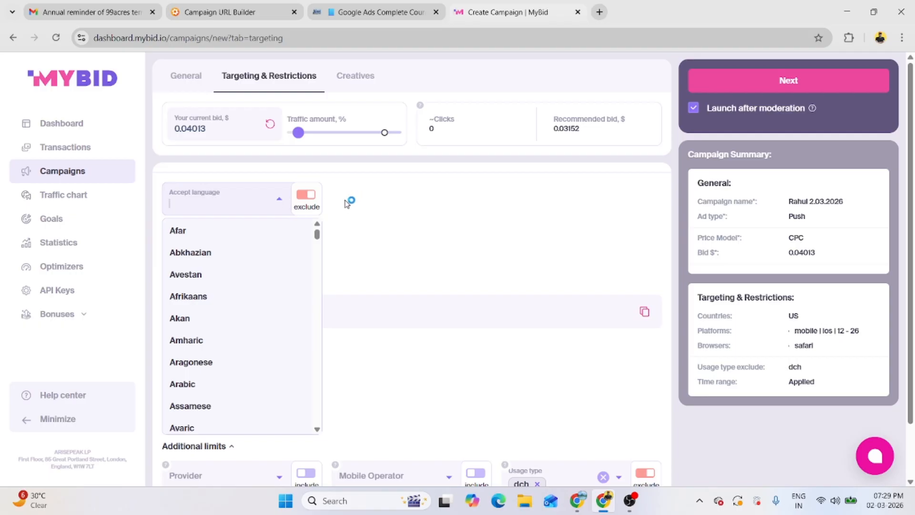
left_click(307, 197)
scroll(213, 273, "down", 1)
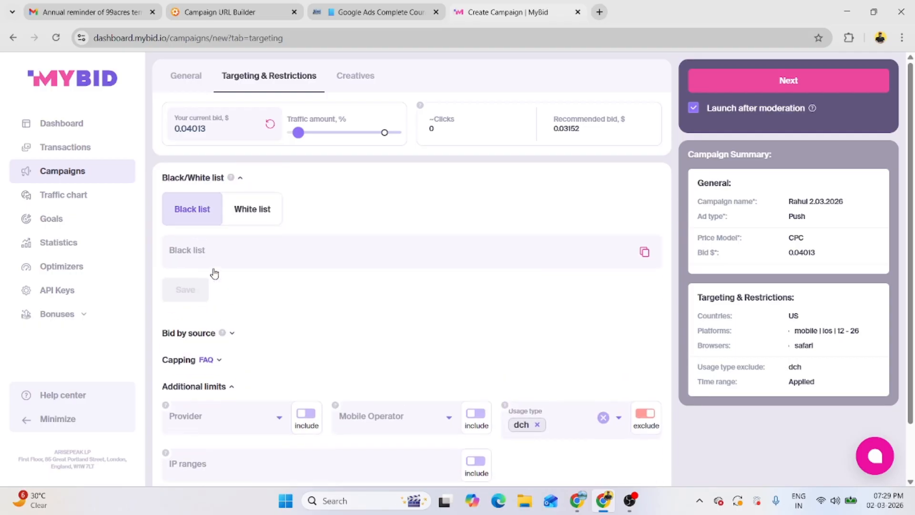
Step: Try the White list mode and keep the Black list selected, leaving it empty
left_click(217, 255)
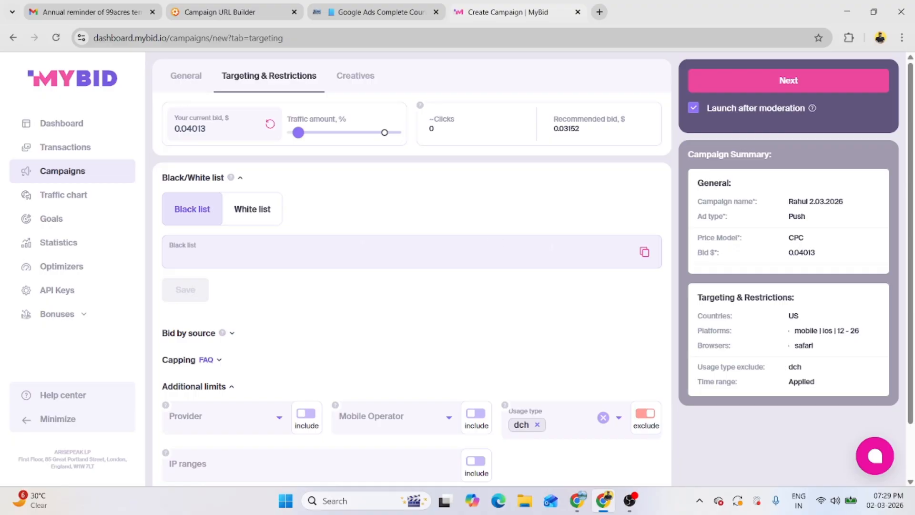
scroll(255, 285, "down", 1)
scroll(247, 267, "up", 2)
left_click(248, 268)
left_click(198, 272)
scroll(266, 316, "down", 1)
scroll(266, 316, "up", 1)
left_click(265, 316)
scroll(285, 342, "down", 2)
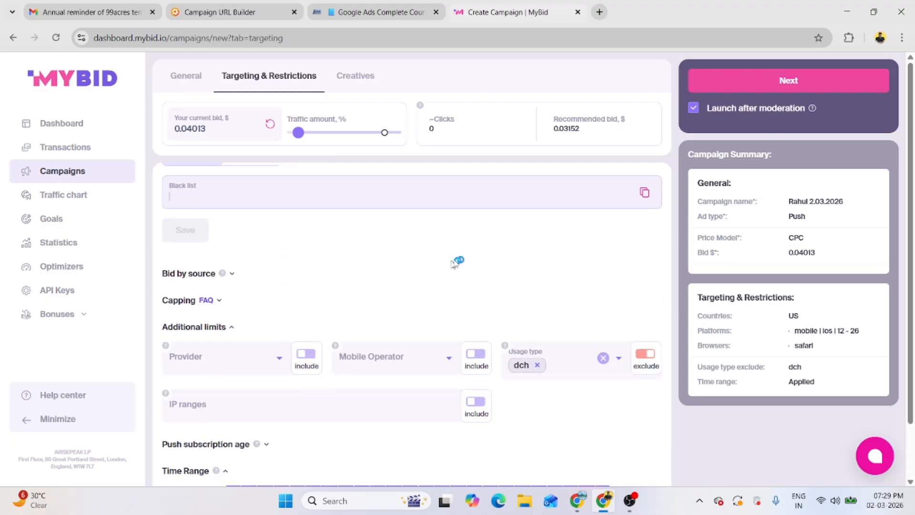
scroll(242, 282, "down", 2)
scroll(224, 252, "up", 1)
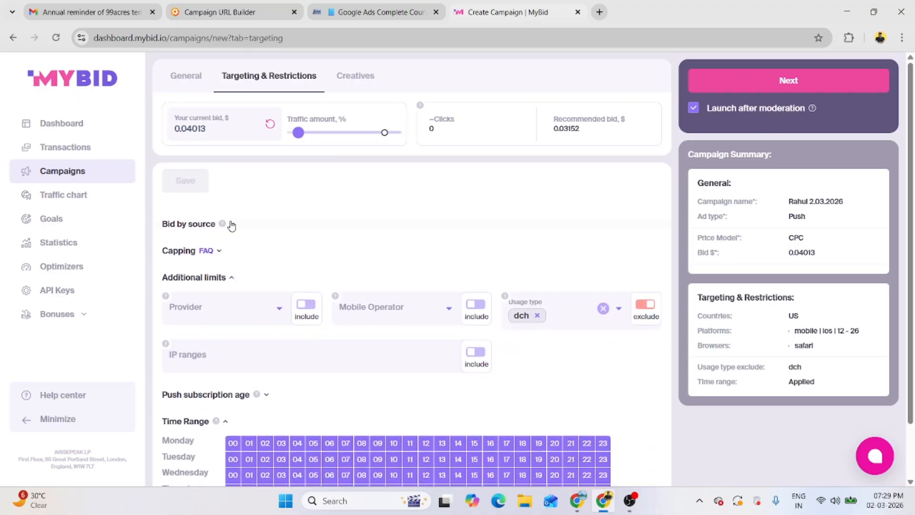
Step: Look at the Bid by source options, then advance to the Creatives step
left_click(232, 224)
left_click(231, 258)
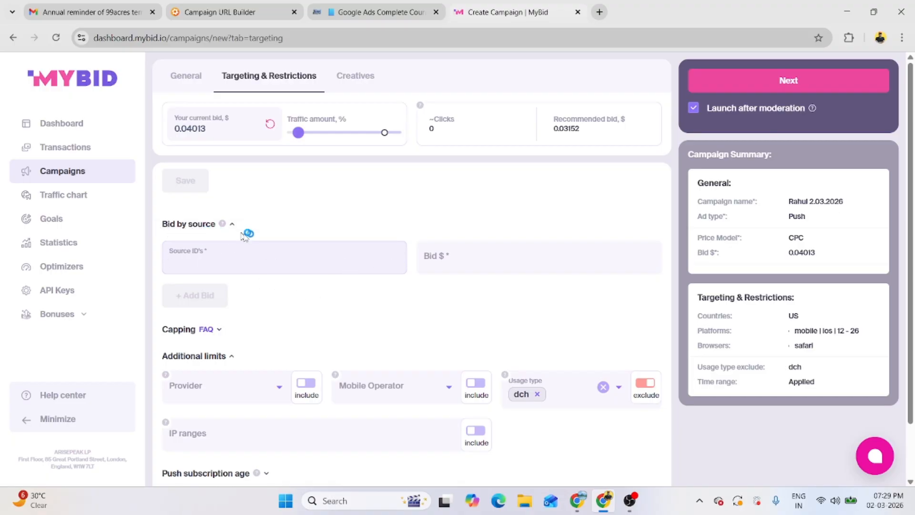
scroll(337, 297, "down", 3)
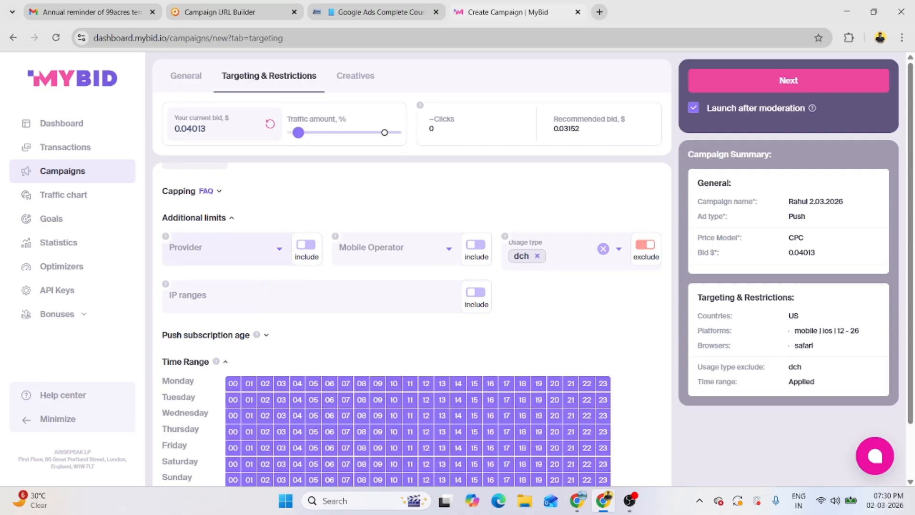
scroll(216, 334, "down", 1)
scroll(536, 337, "up", 10)
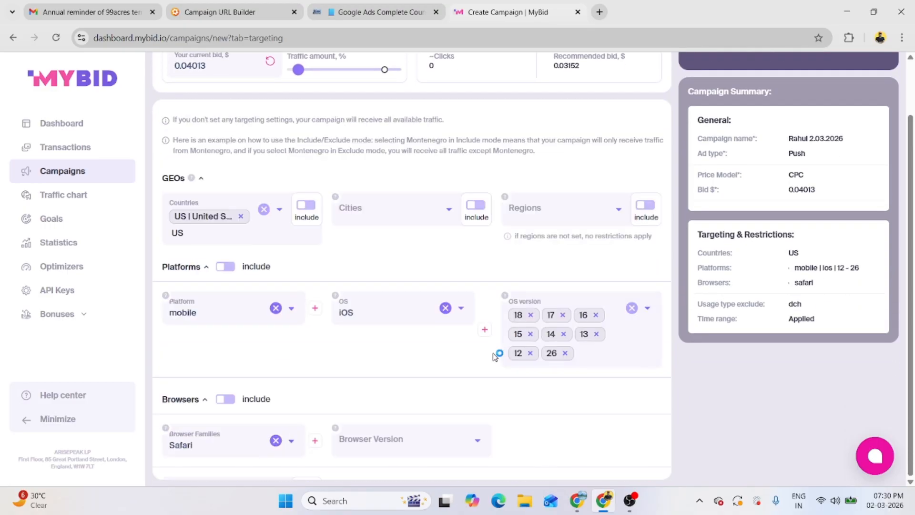
scroll(495, 355, "up", 2)
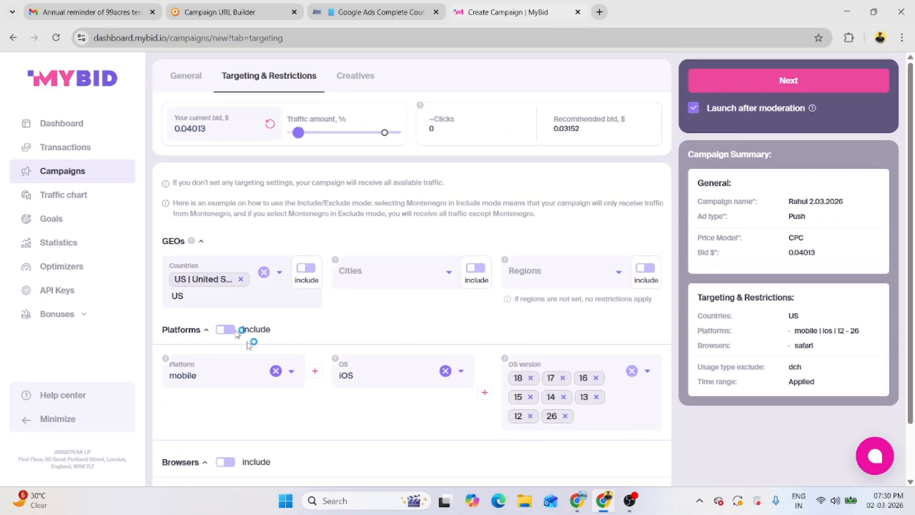
left_click(723, 90)
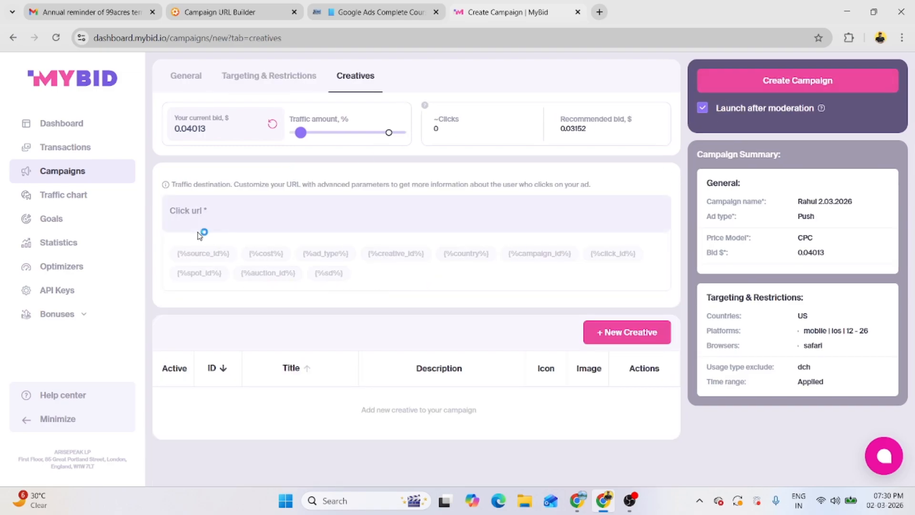
Step: Highlight the Google Ads course title on its page, then switch to the Campaign URL Builder
left_click(380, 12)
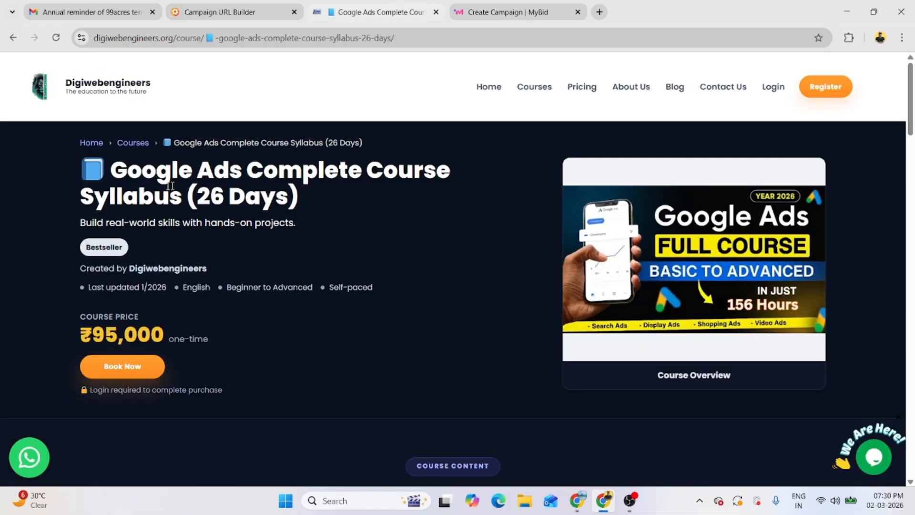
left_click_drag(89, 175, 356, 206)
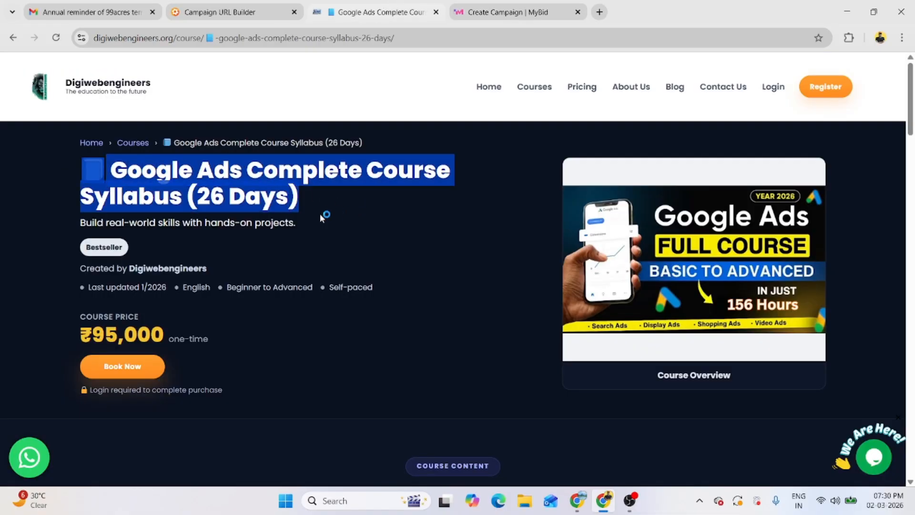
left_click(501, 5)
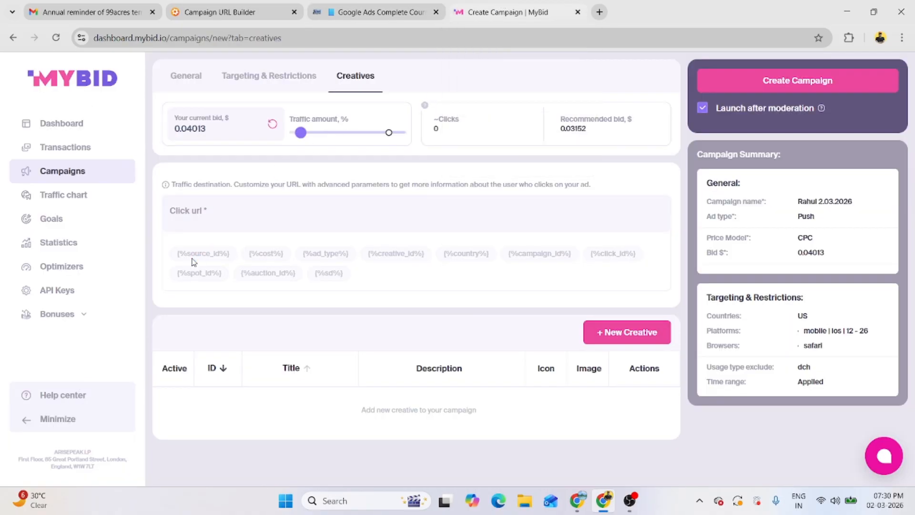
left_click(221, 5)
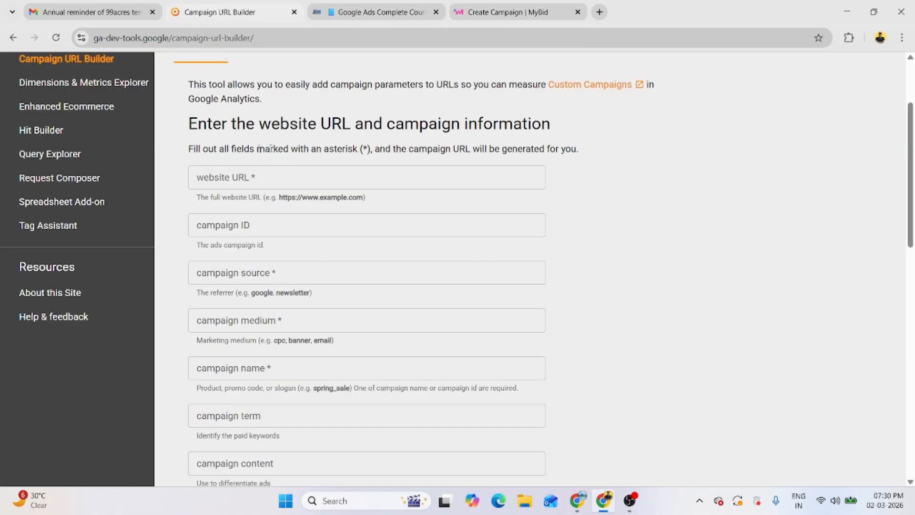
Step: Look over the Campaign URL Builder's website URL and campaign ID fields, comparing with the course page
left_click(239, 177)
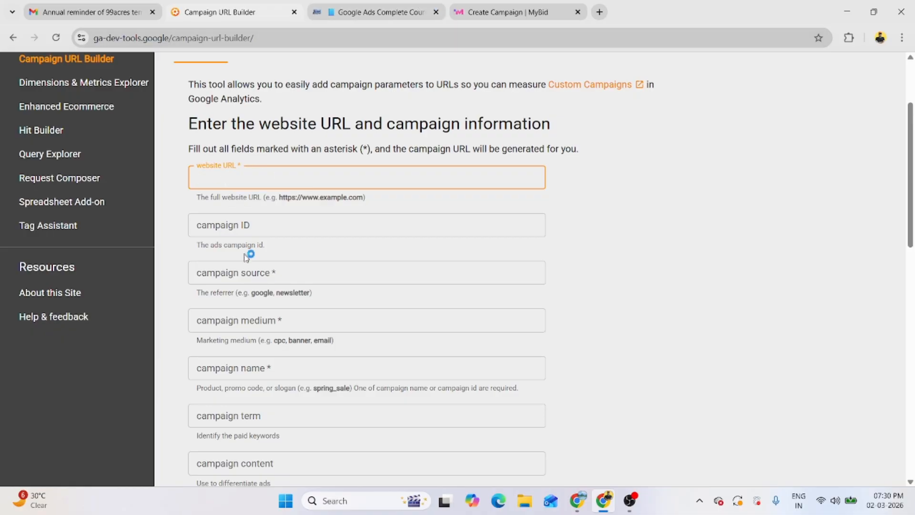
scroll(245, 252, "down", 4)
scroll(266, 295, "up", 5)
scroll(297, 316, "down", 2)
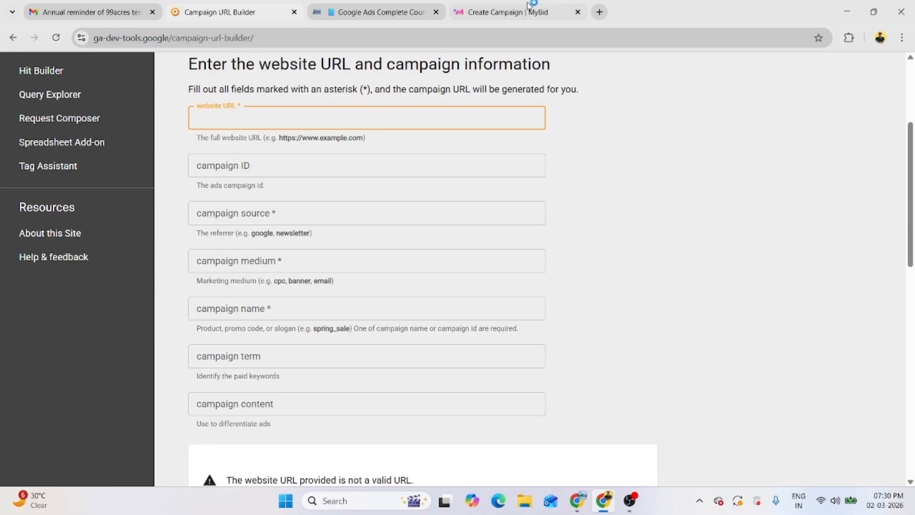
left_click(529, 7)
left_click(410, 11)
left_click(544, 8)
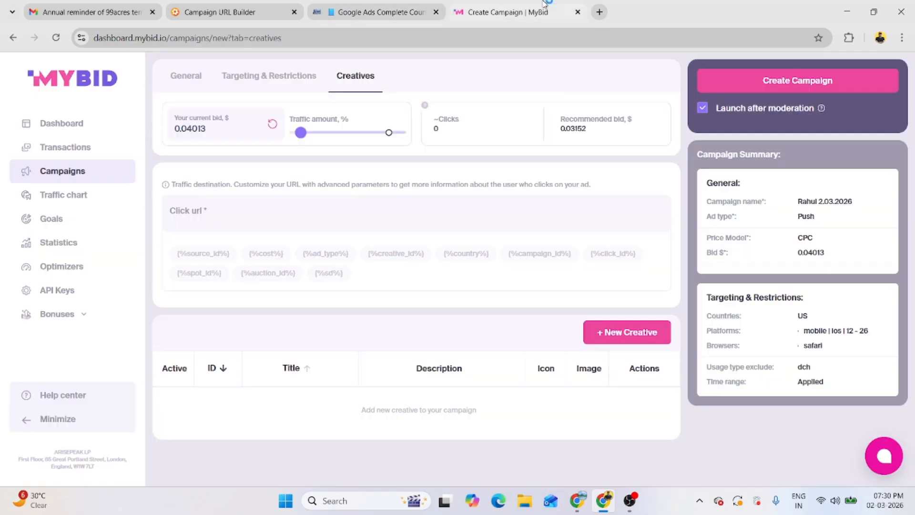
left_click(236, 12)
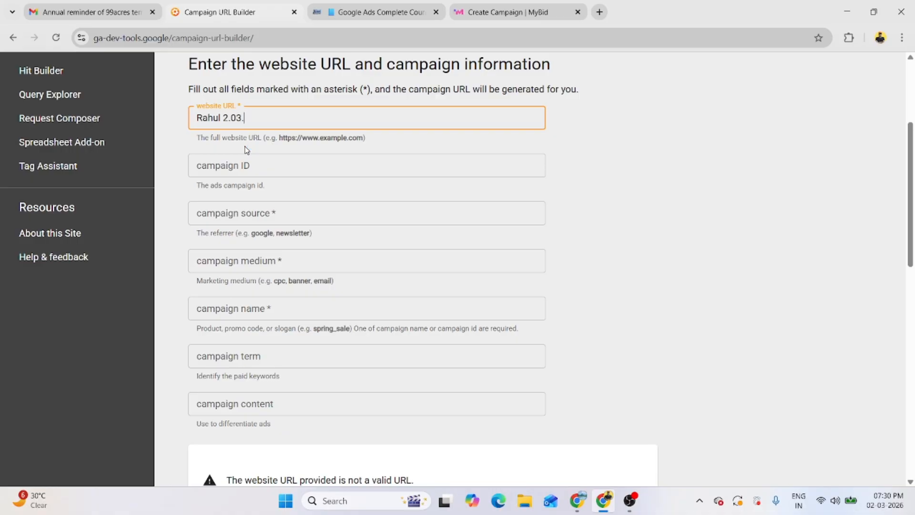
left_click(246, 166)
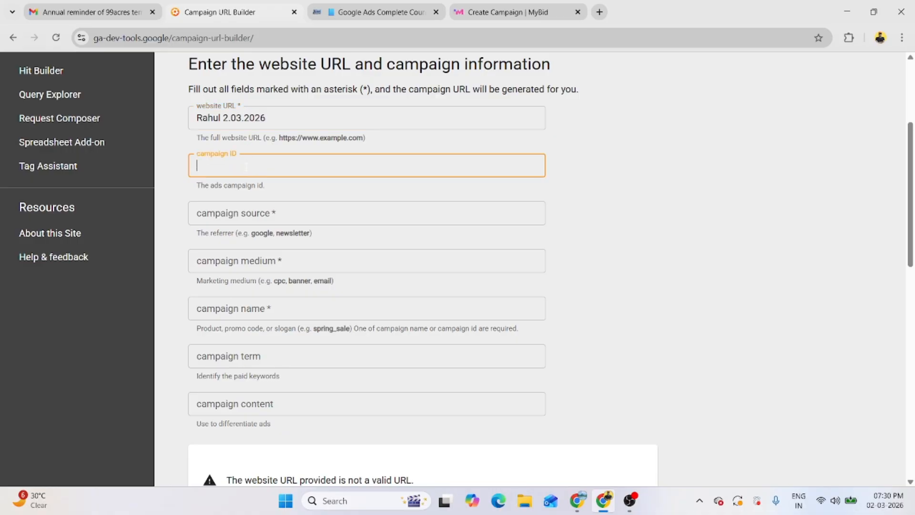
left_click(500, 12)
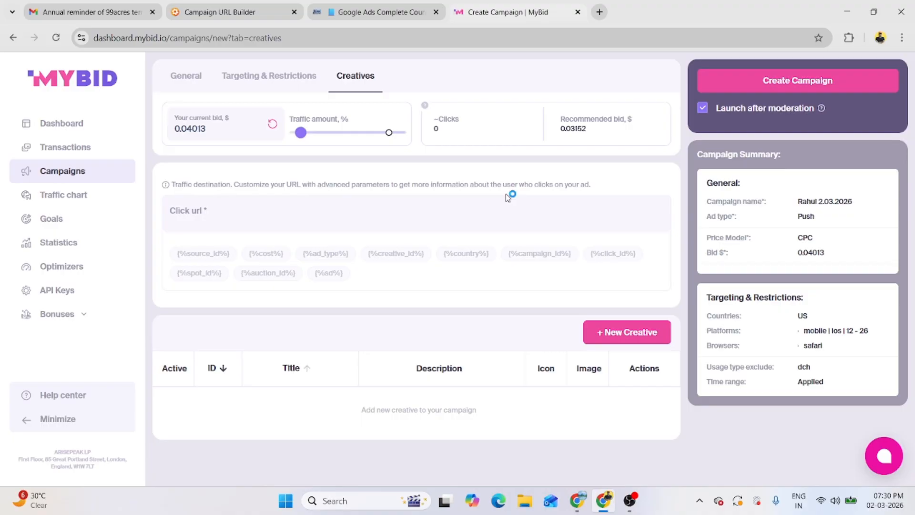
Step: Review the URL Builder's parameter table, then close that tab and go back to MyBid Creatives
left_click(282, 4)
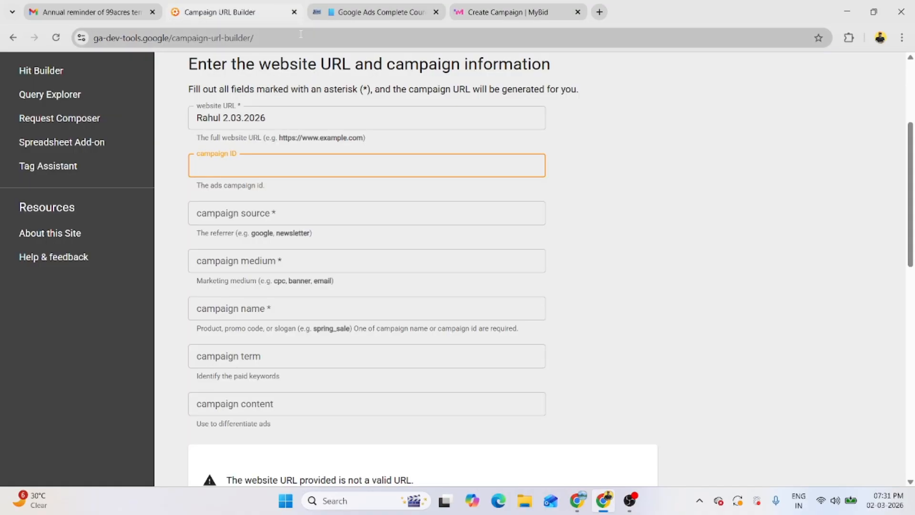
scroll(358, 400, "down", 5)
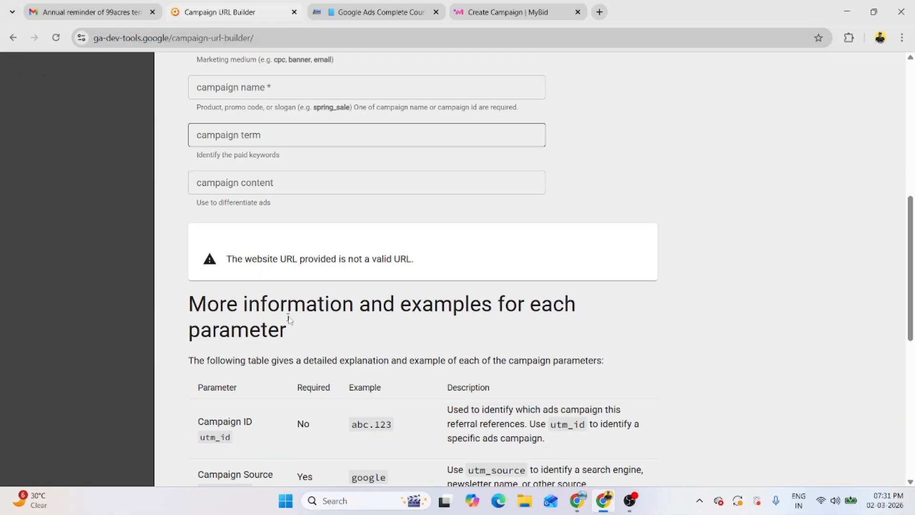
scroll(358, 400, "down", 7)
scroll(364, 382, "up", 2)
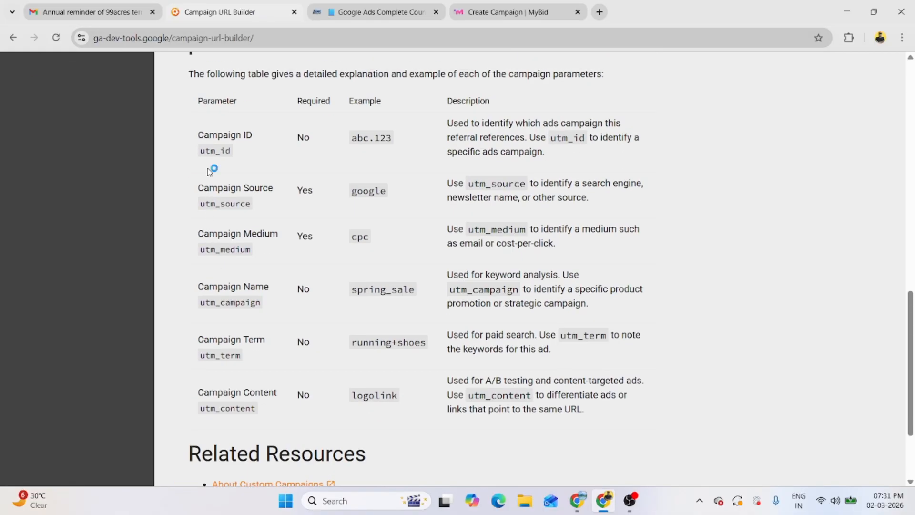
scroll(285, 206, "up", 1)
scroll(285, 150, "up", 10)
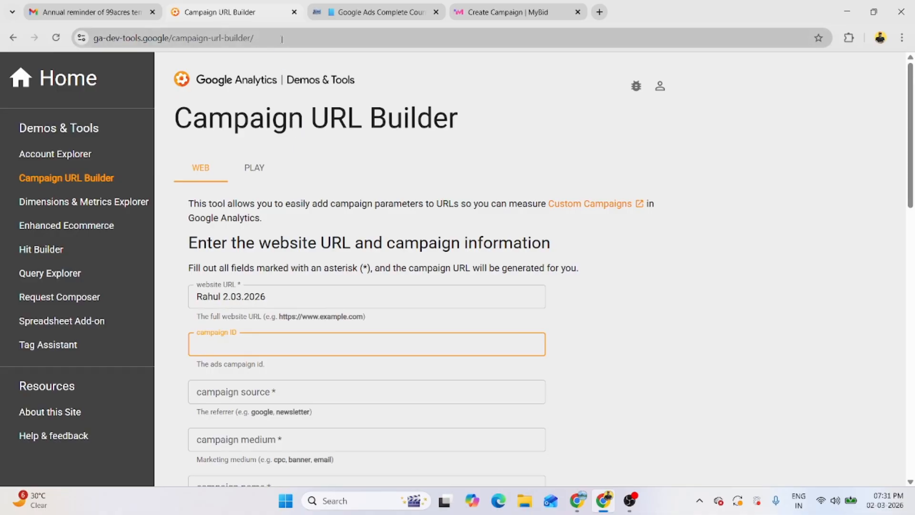
left_click(295, 12)
left_click(367, 10)
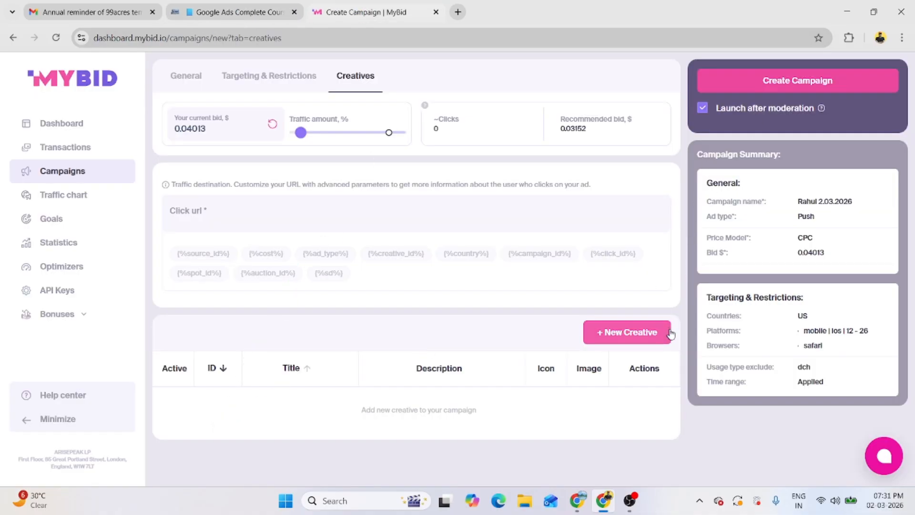
Step: Add a new creative and upload the 156 Hours Google Ads Full Course banner from Downloads
left_click(609, 332)
scroll(600, 336, "down", 4)
left_click(240, 190)
left_click(525, 216)
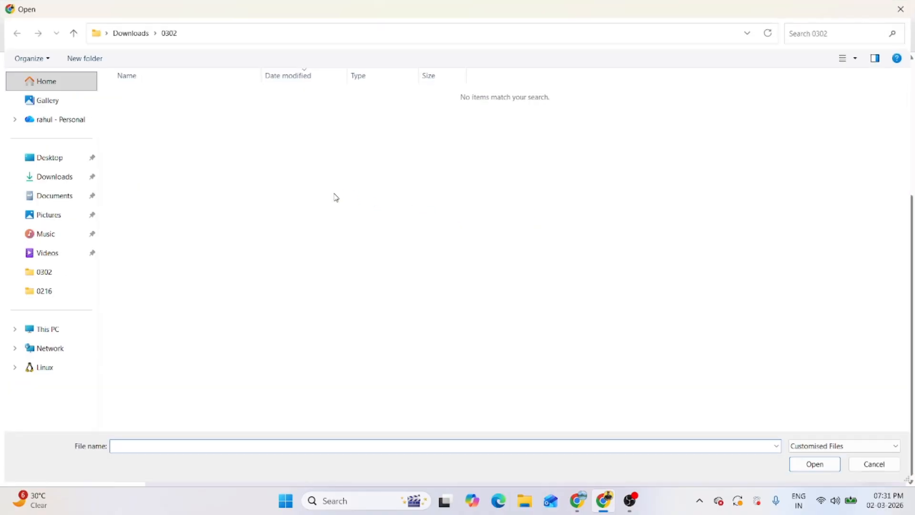
left_click(32, 178)
double_click(160, 143)
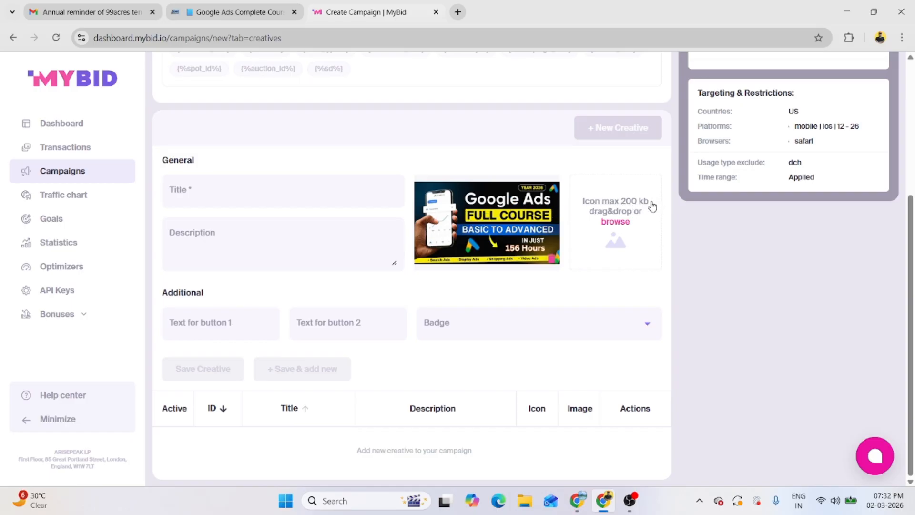
Step: Title the creative 'Google Ad Full detail Course With Integration Of Tracking Templet' and describe it with a WhatsApp contact number
left_click(283, 192)
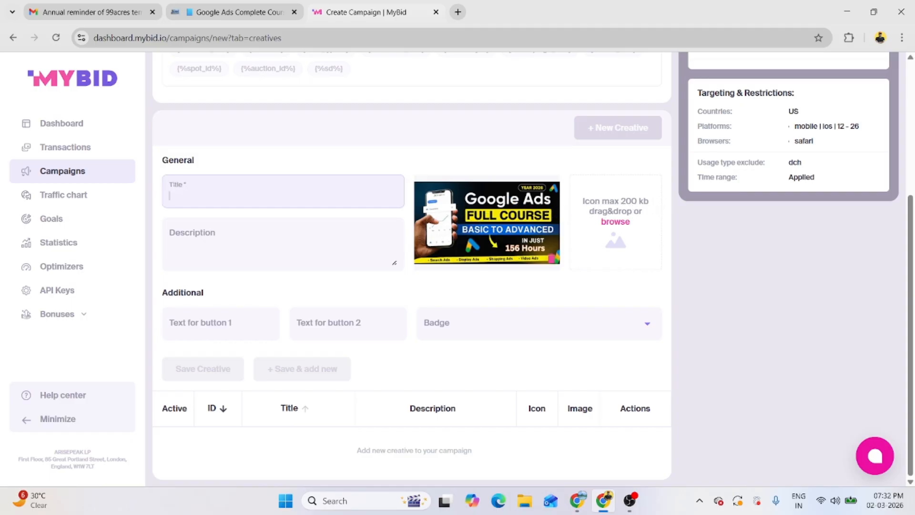
type("Google")
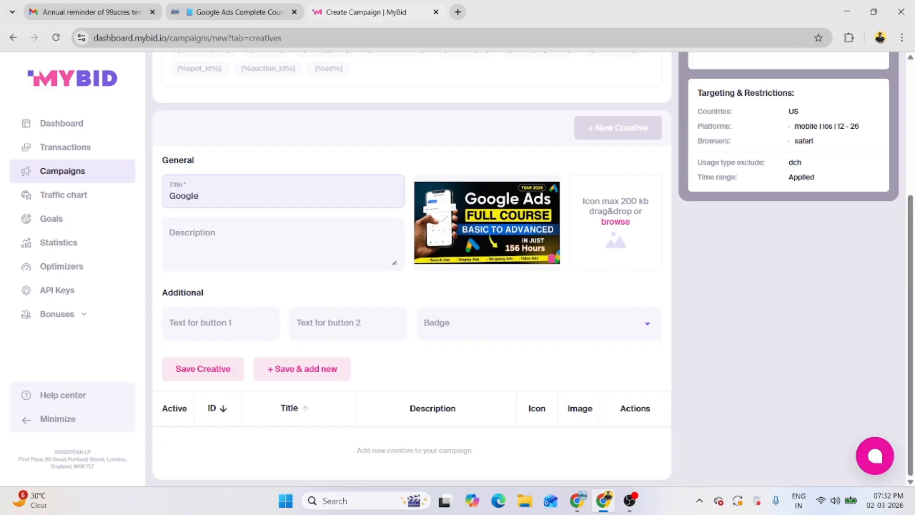
type(" Ad Full detail Course With Integration Of Tracking Templet")
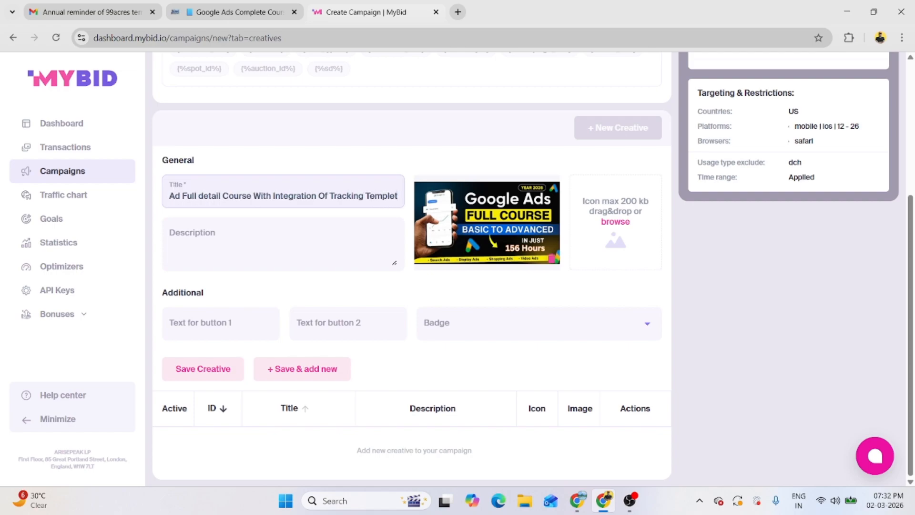
left_click(303, 246)
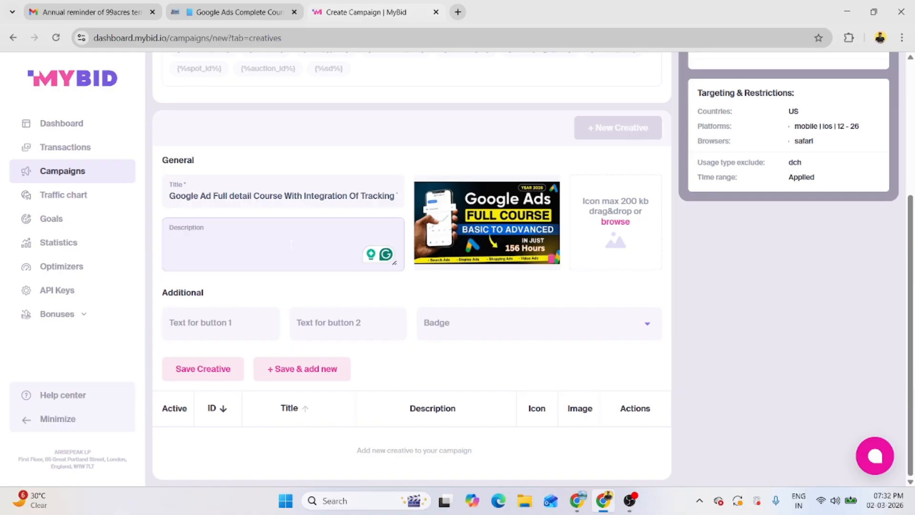
type("Whatsapp Now")
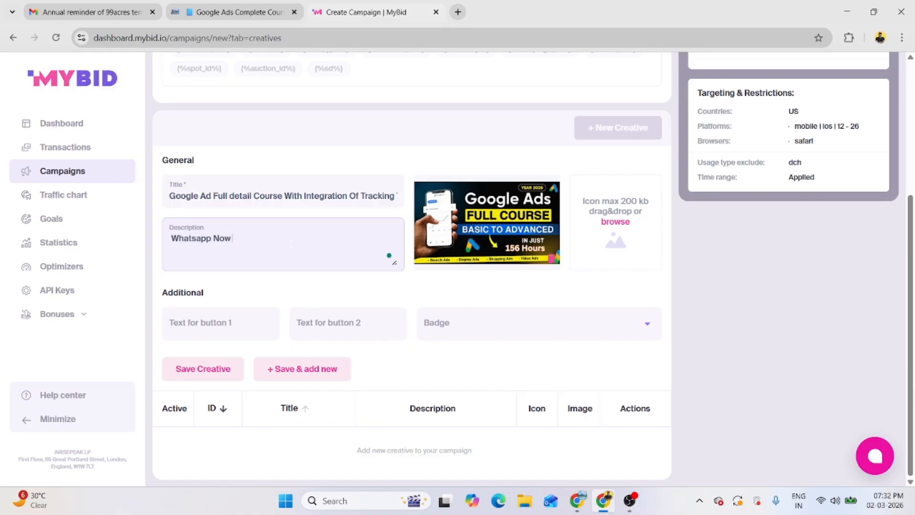
mouse_move(191, 239)
left_click(195, 272)
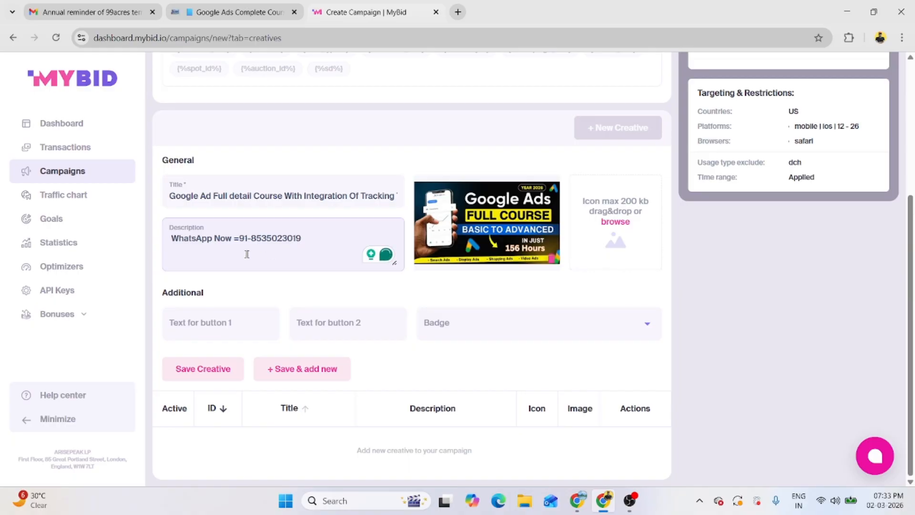
type("+")
Step: Set button 1 text to 'Join Now', check the Badge options, and save the creative
left_click(191, 333)
type("Join Now")
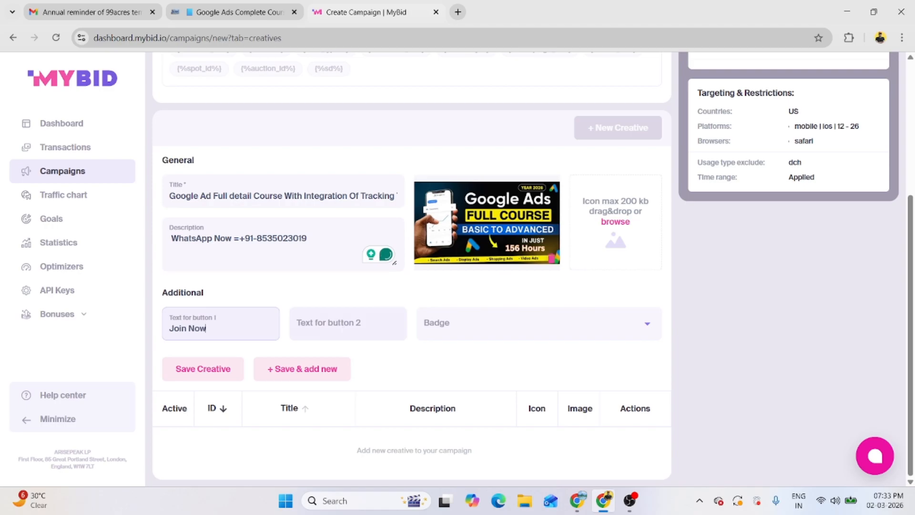
left_click(456, 329)
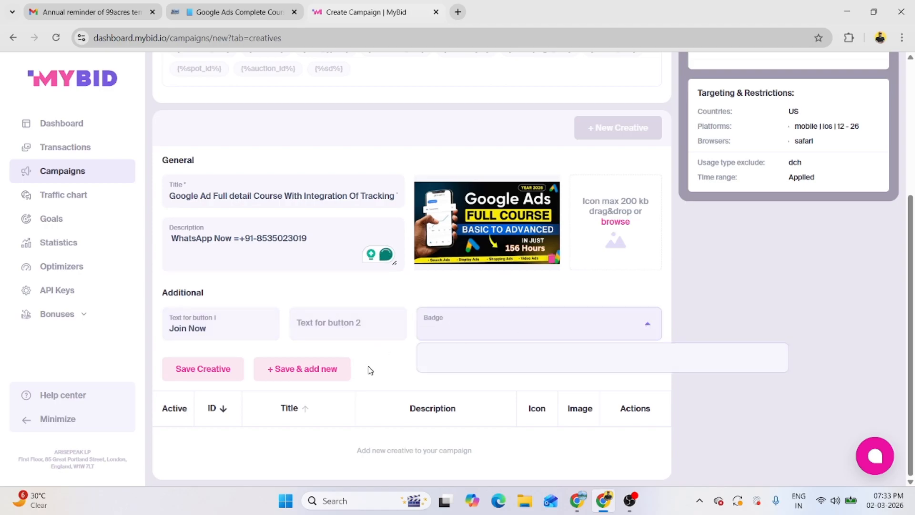
left_click(349, 379)
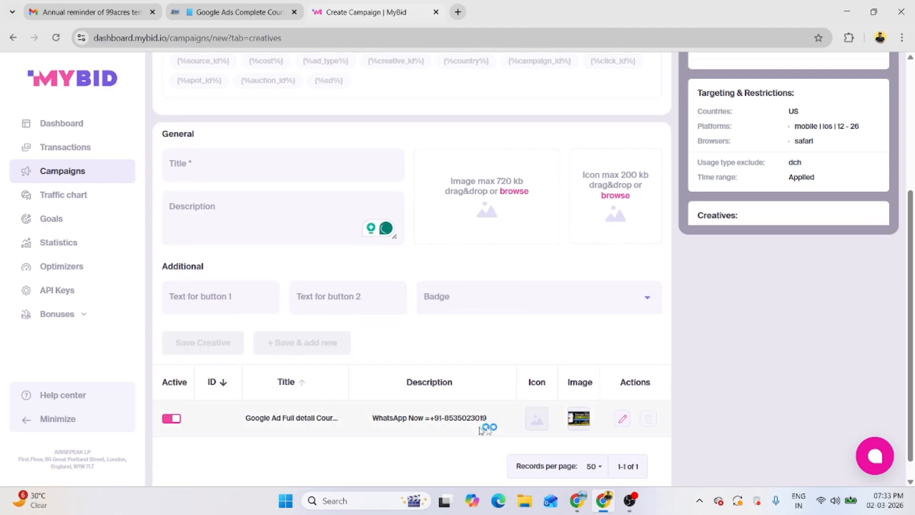
Step: Reopen the saved creative and attempt to submit the campaign
left_click(623, 420)
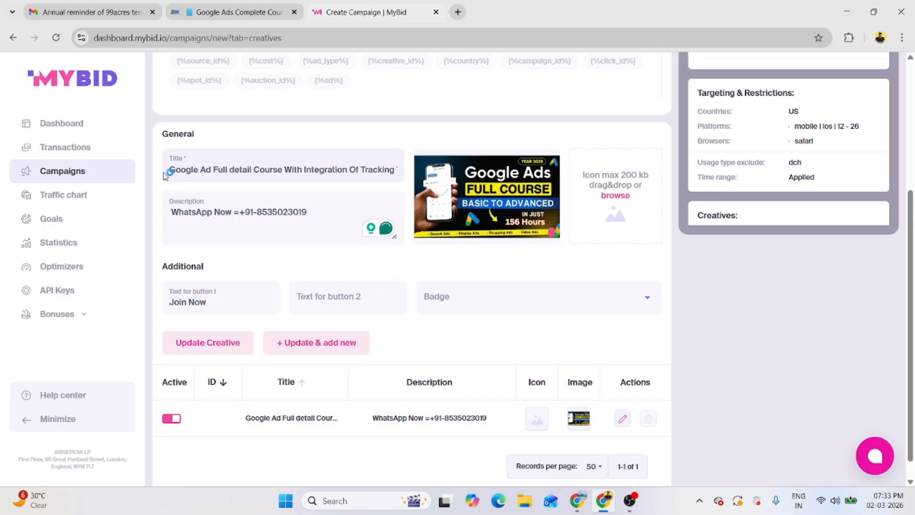
scroll(219, 267, "up", 5)
left_click(784, 86)
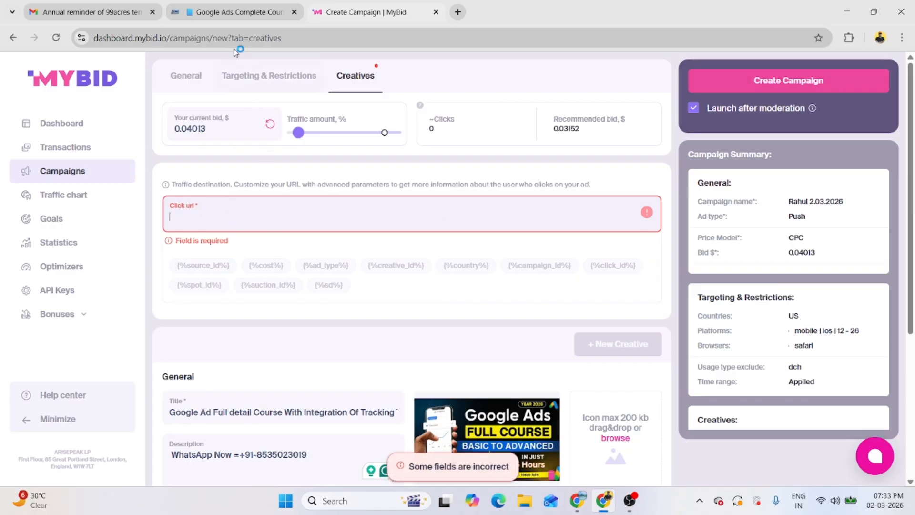
Step: Copy the Google Ads course syllabus page address and paste it as the campaign's Click url
left_click(235, 11)
left_click(415, 39)
right_click(417, 46)
left_click(461, 154)
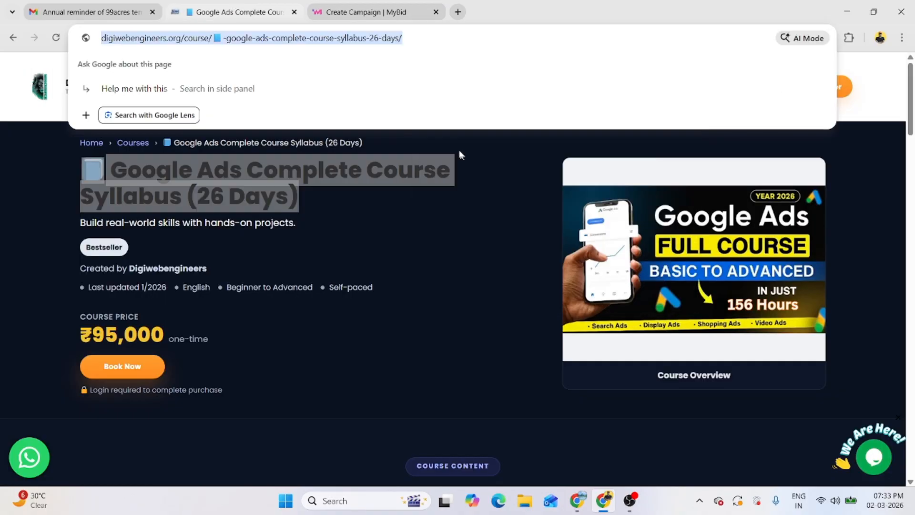
left_click(390, 15)
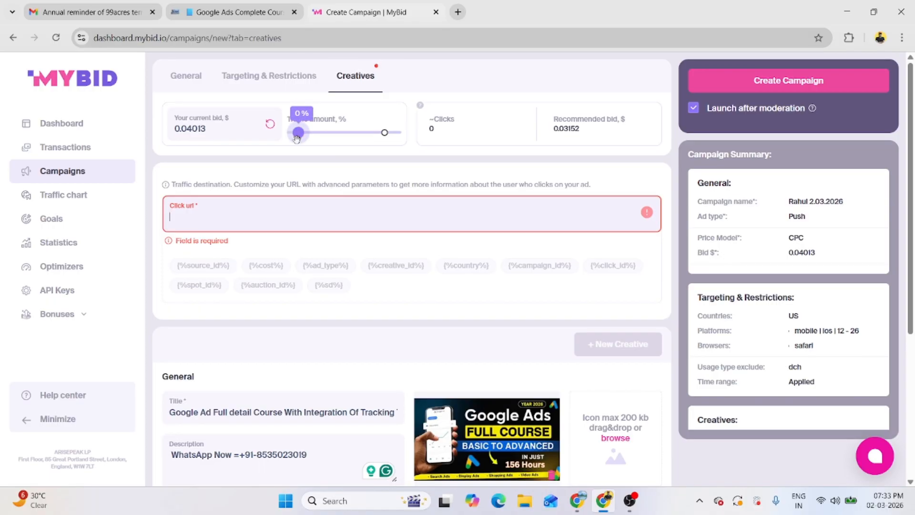
key("ctrl+v")
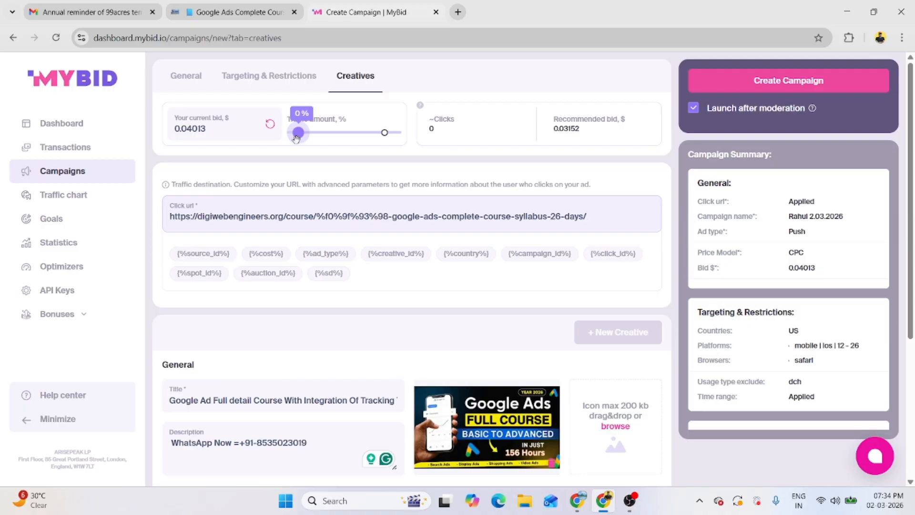
scroll(290, 148, "down", 3)
scroll(825, 116, "up", 3)
Step: Create the Push campaign and check its draft-awaiting-deposit badge on the Moderation tab
left_click(792, 86)
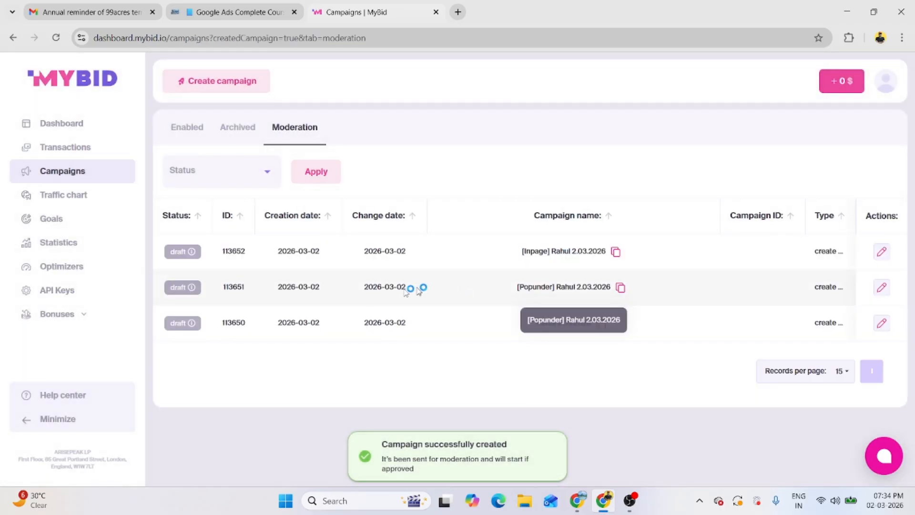
mouse_move(190, 285)
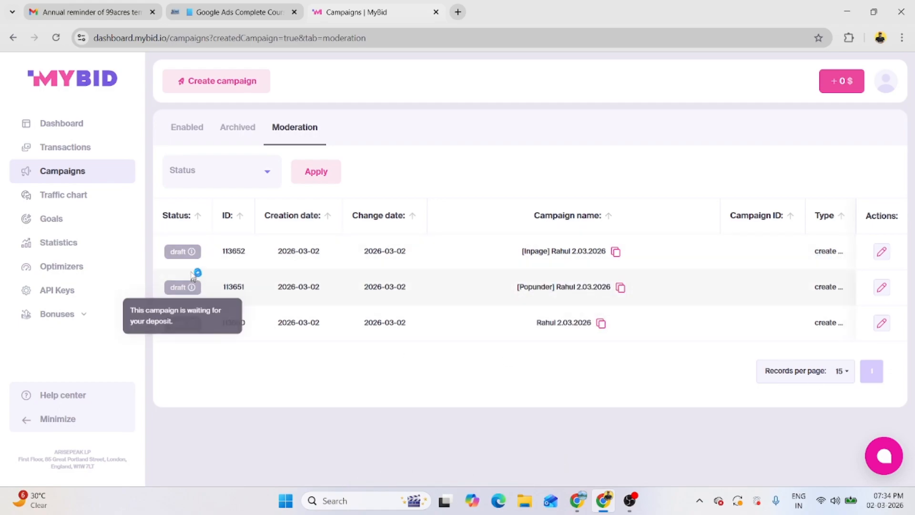
mouse_move(192, 251)
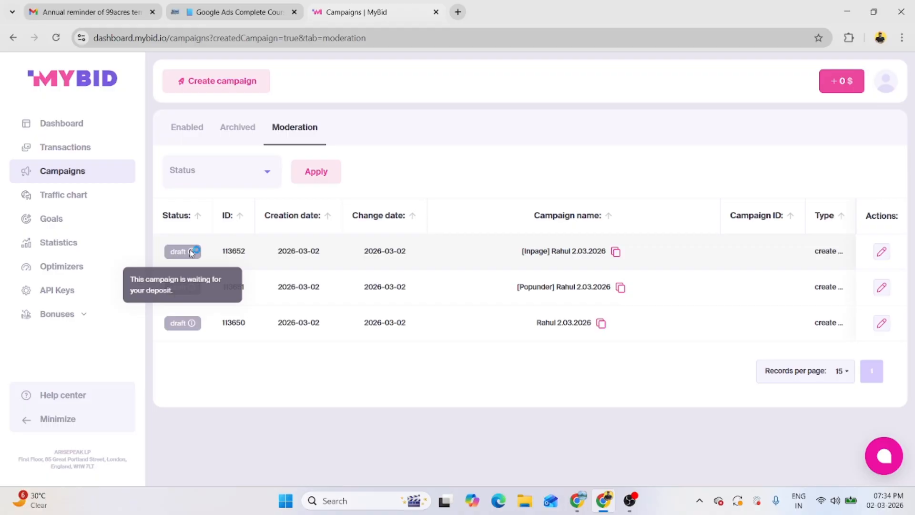